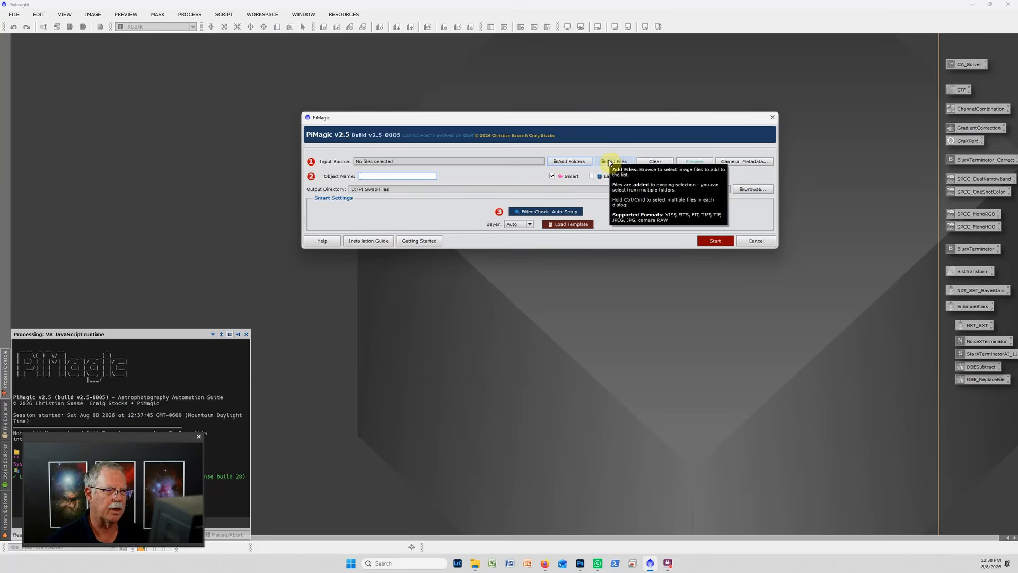
# Start adding image files and browse to the North America S30 folder in D:\Astro\SeeStar.
pyautogui.click(613, 162)
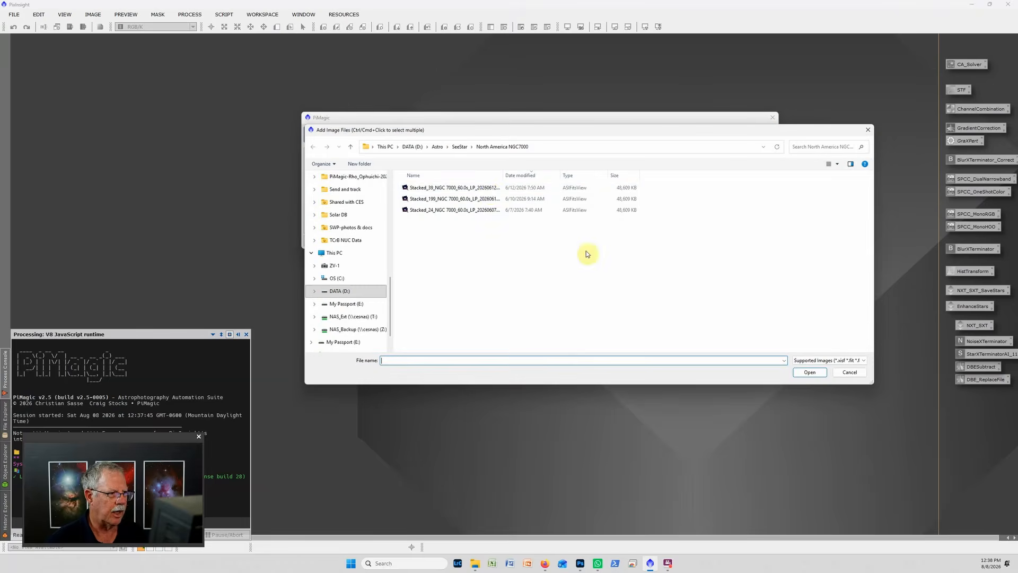
pyautogui.click(489, 189)
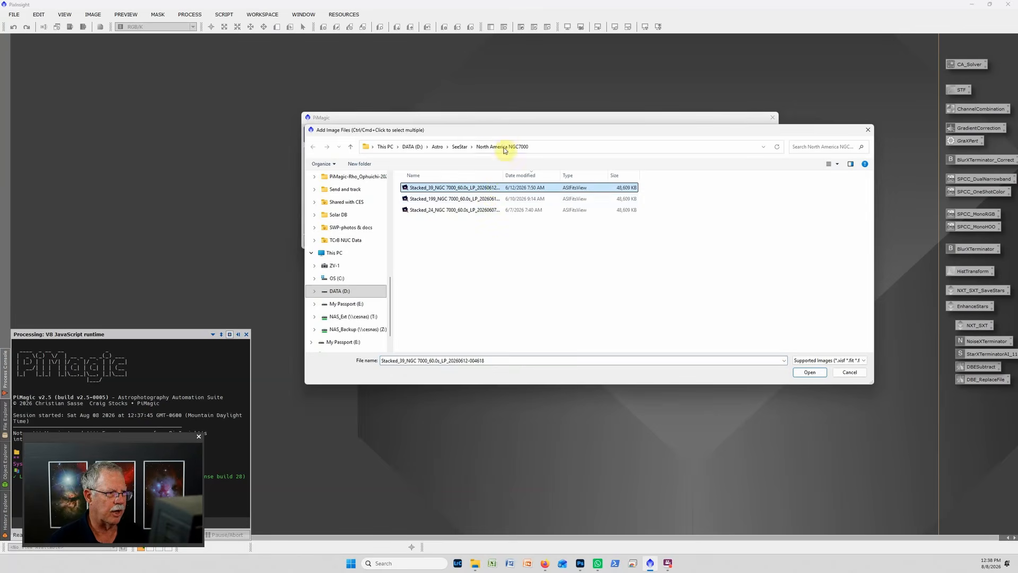
pyautogui.keyDown('shift'); pyautogui.click(490, 209); pyautogui.keyUp('shift')
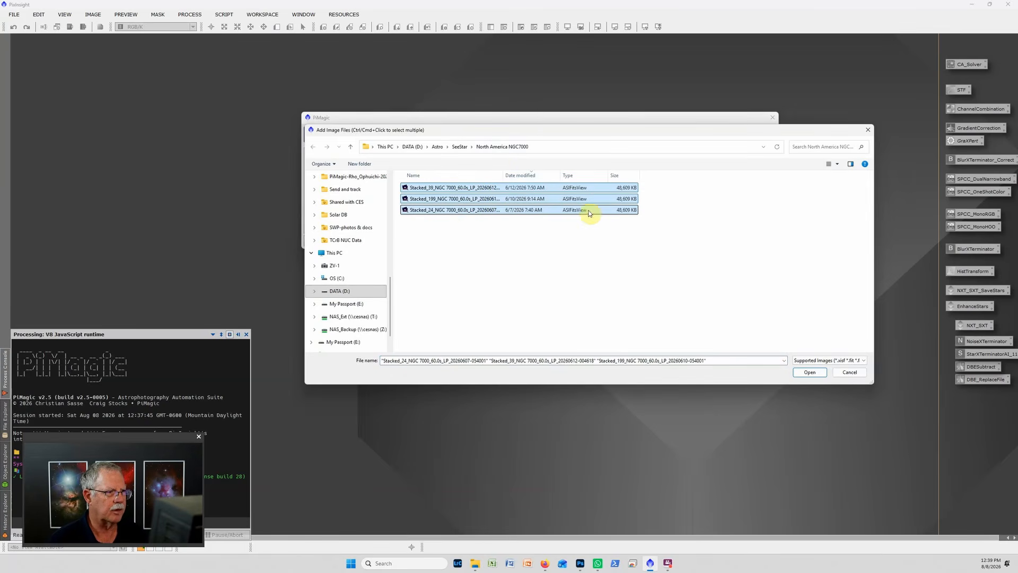
pyautogui.click(460, 147)
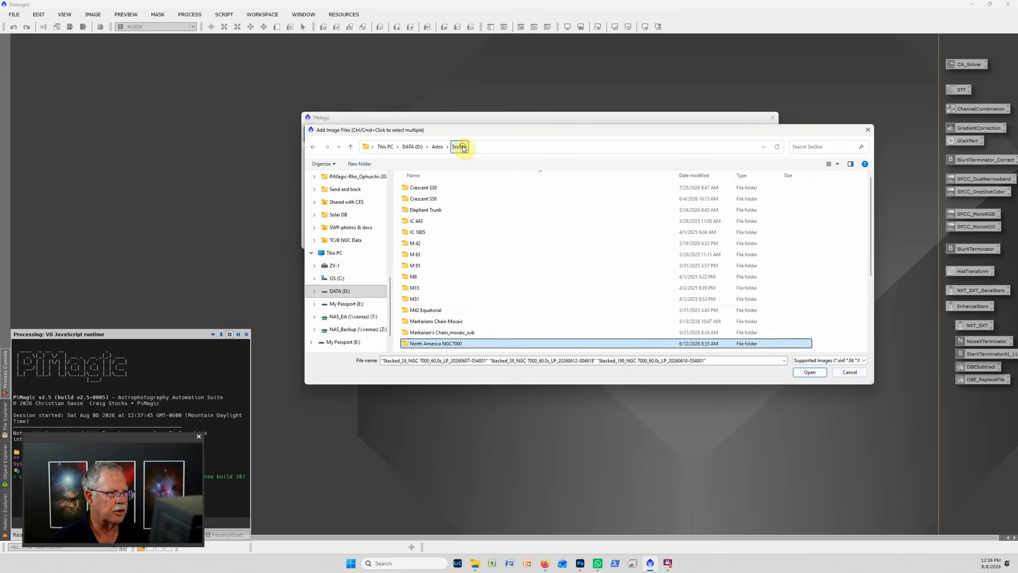
pyautogui.scroll(-2, 454, 332)
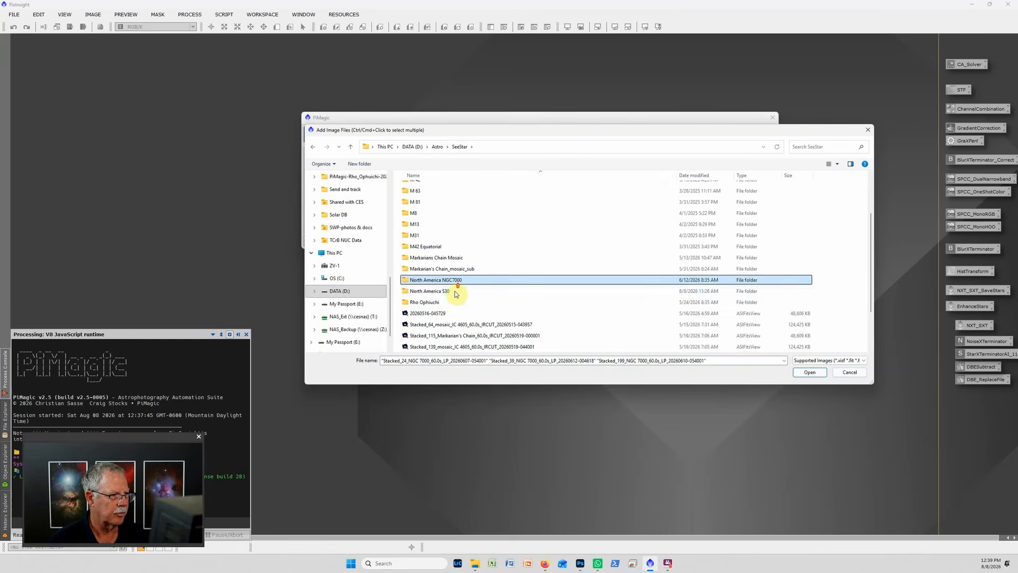
pyautogui.scroll(2, 455, 291)
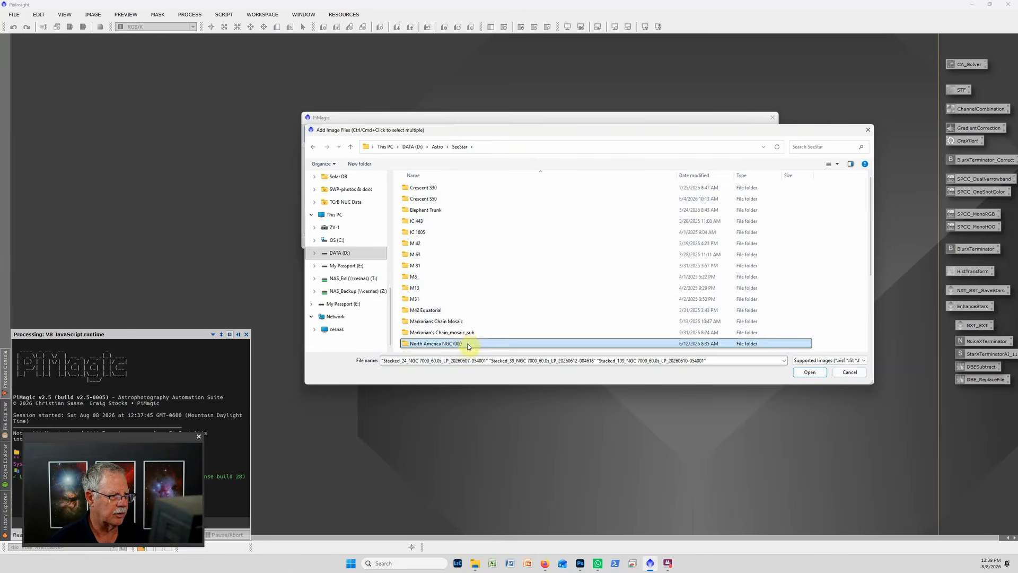
pyautogui.scroll(-3, 470, 342)
pyautogui.click(446, 258)
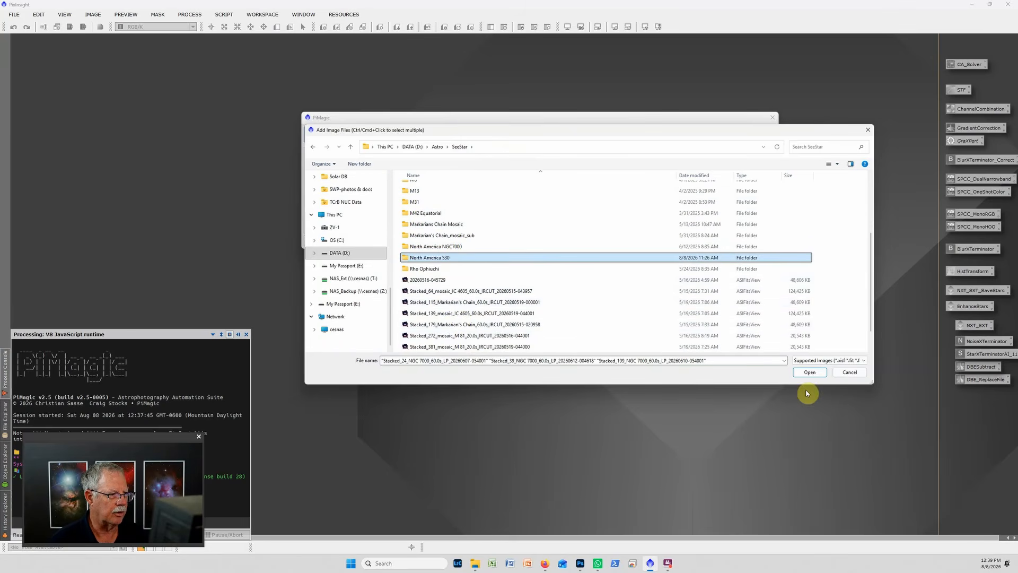
pyautogui.click(810, 372)
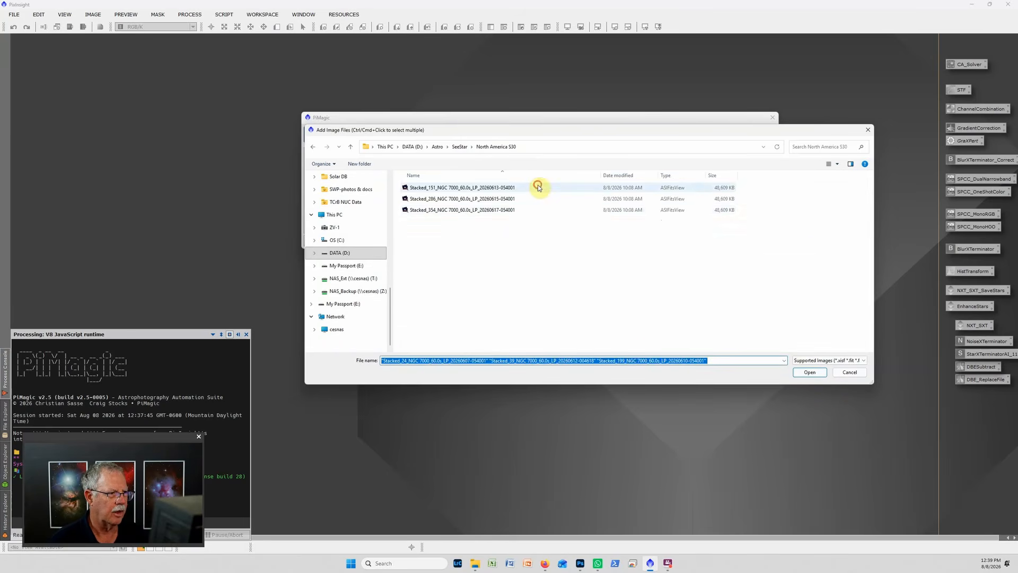
# Add the three stacked NGC 7000 files numbered 151, 286 and 354 as the input source.
pyautogui.click(536, 189)
pyautogui.keyDown('shift'); pyautogui.click(525, 210); pyautogui.keyUp('shift')
pyautogui.click(815, 372)
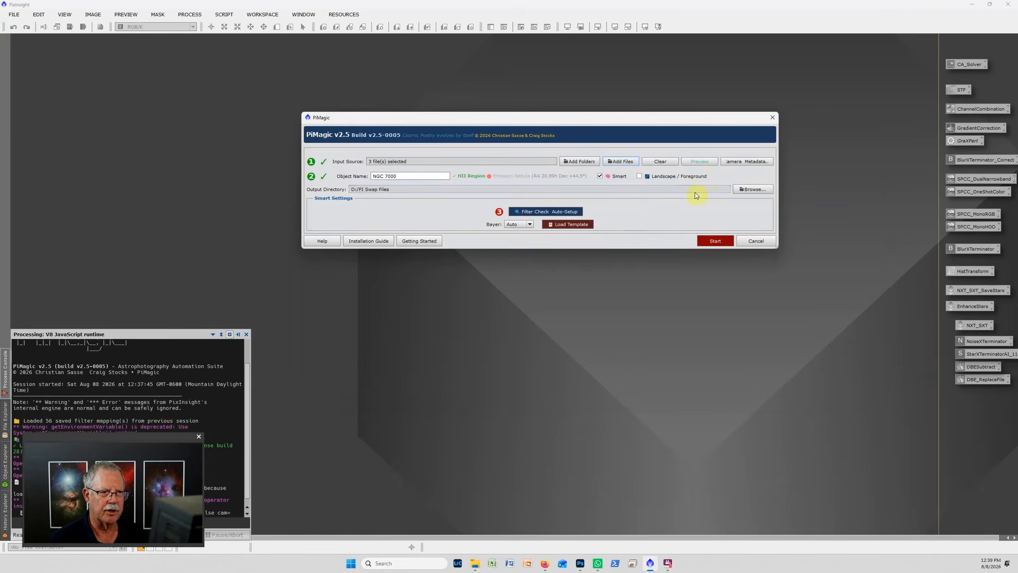
# Preview the first loaded NGC 7000 stack and close the preview.
pyautogui.click(699, 162)
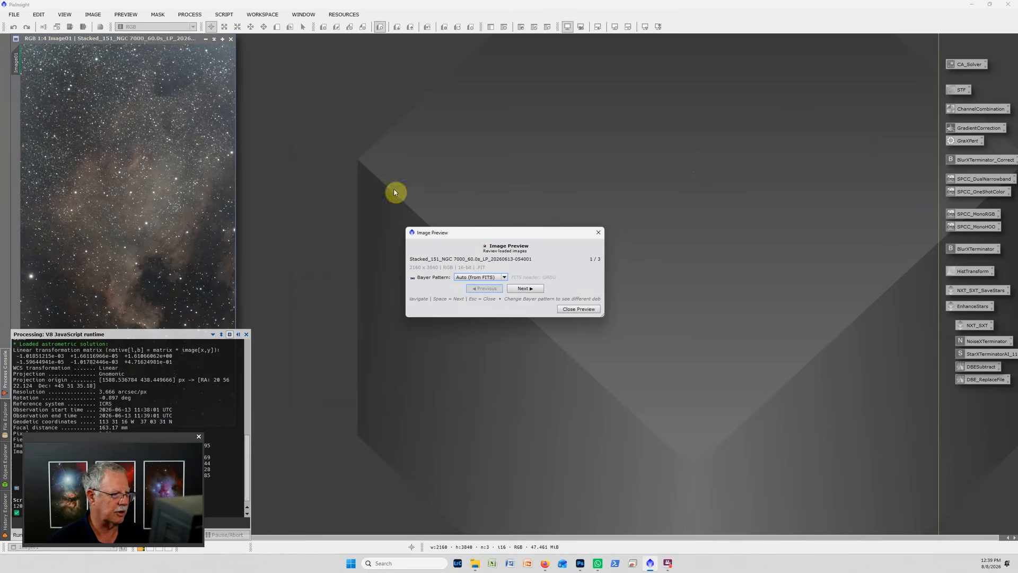
pyautogui.click(578, 309)
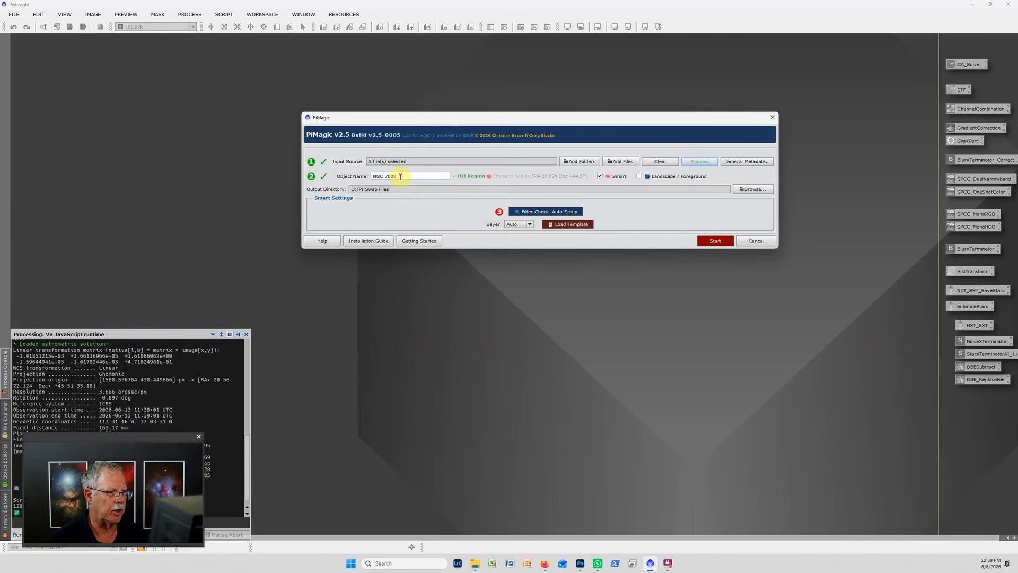
# Run Filter Check Auto-Setup, apply the RGB (OSC/DSLR, already debayered) mapping with Plate Solve and Annotation, and start the processing.
pyautogui.click(530, 212)
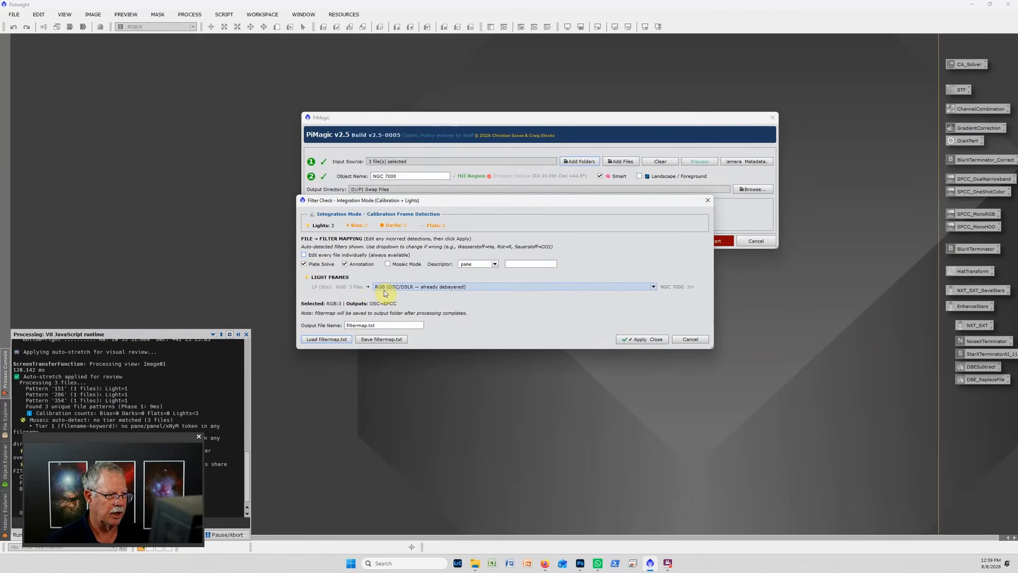
pyautogui.click(661, 340)
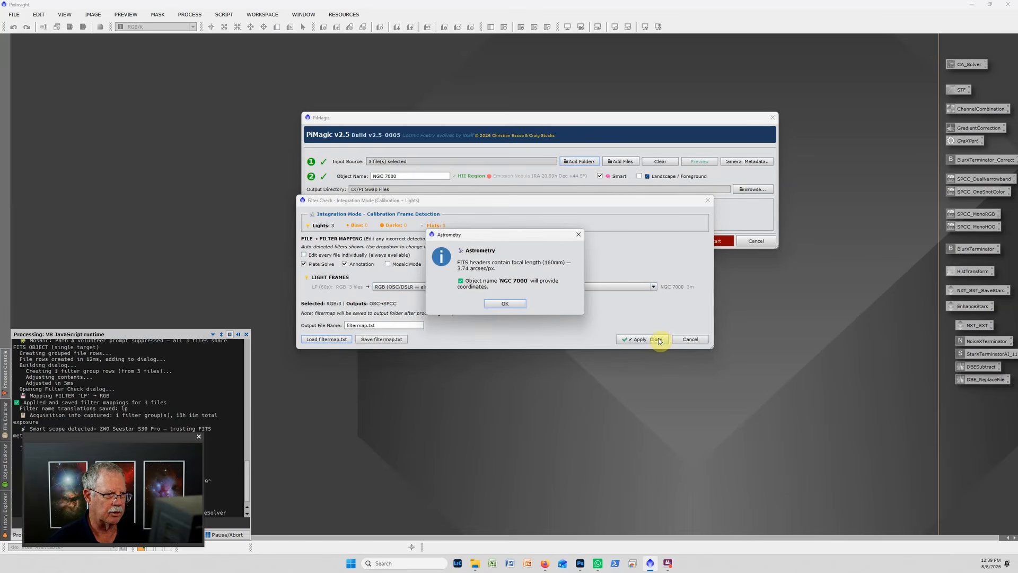
pyautogui.click(505, 303)
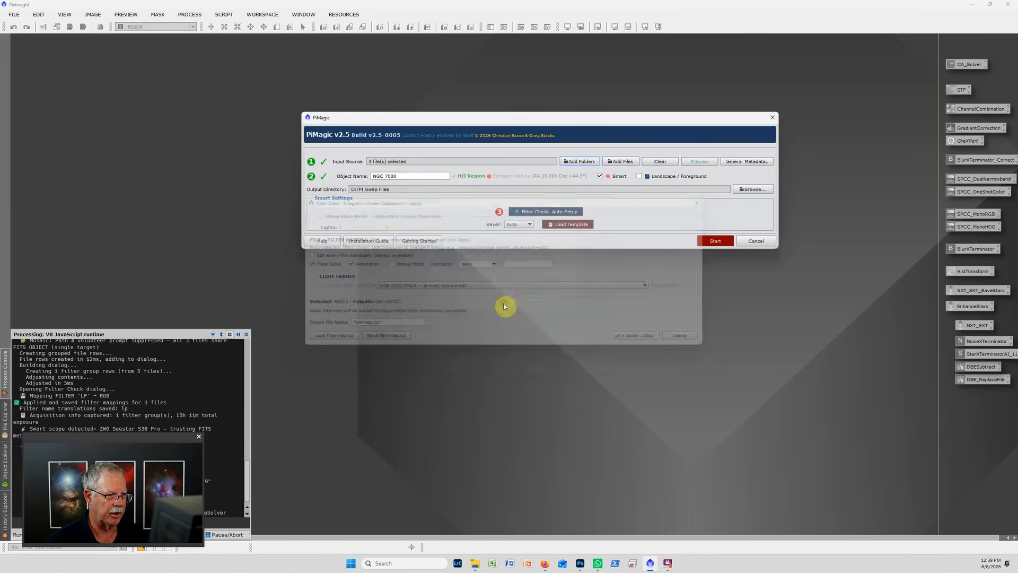
pyautogui.click(716, 242)
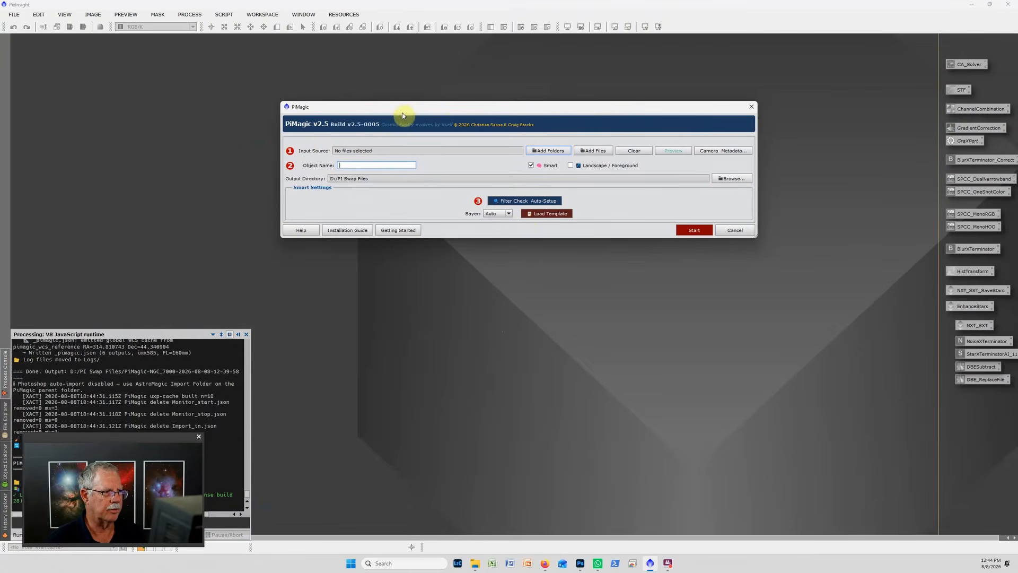
# Close the PiMagic dialog without setting up another run.
pyautogui.moveTo(402, 115); pyautogui.dragTo(396, 124)
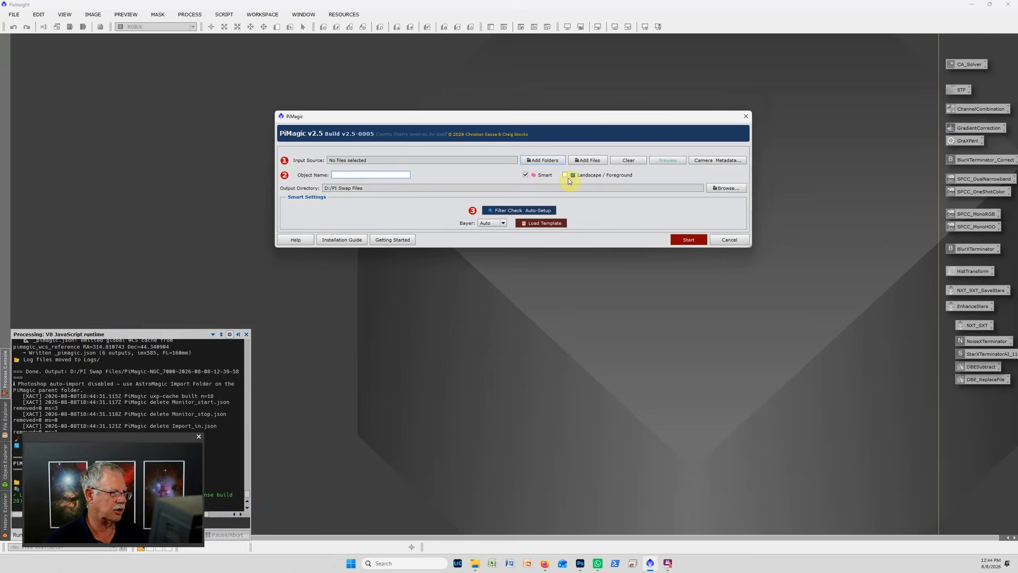
pyautogui.click(741, 241)
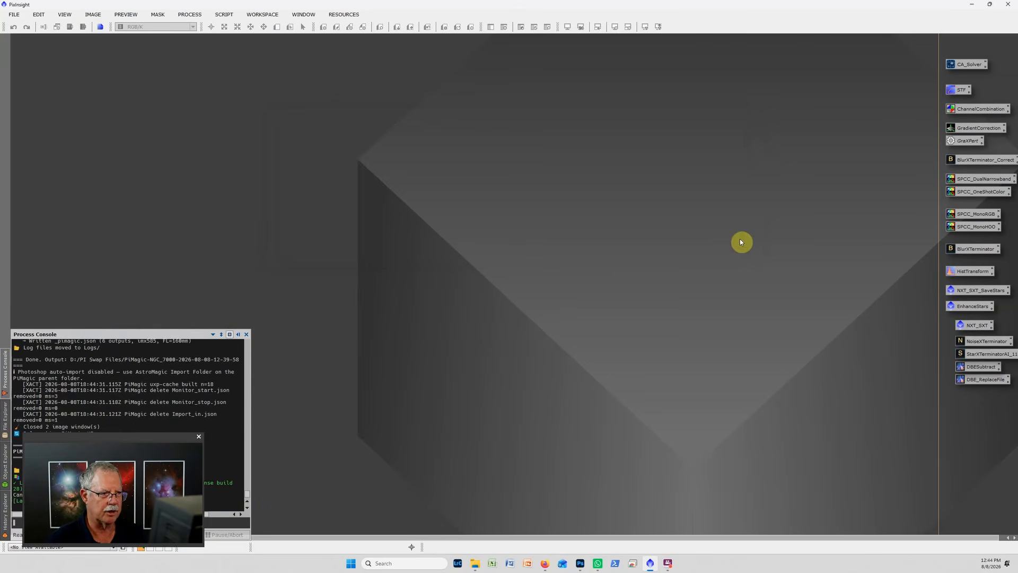
pyautogui.click(546, 563)
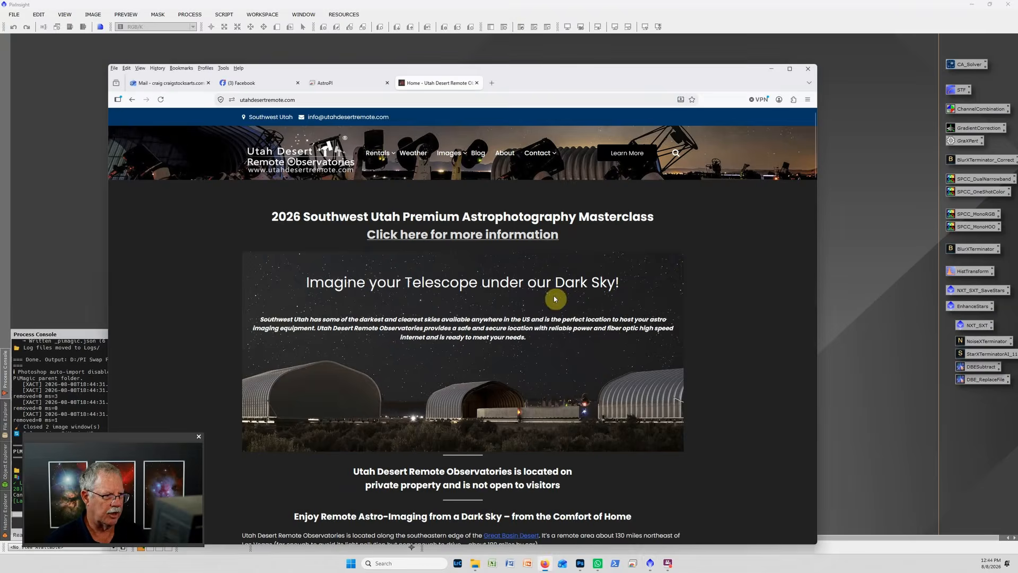
pyautogui.click(476, 561)
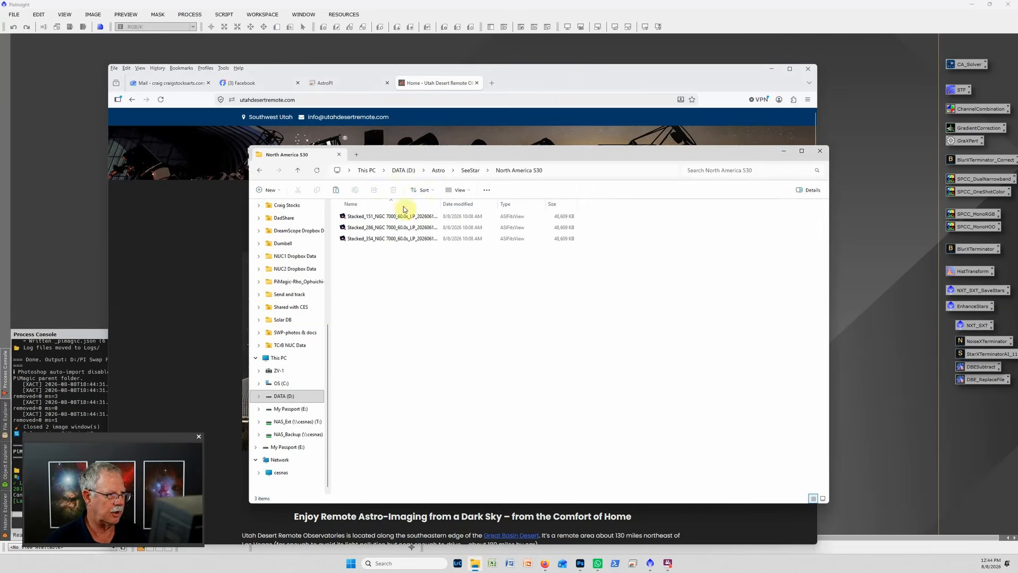
pyautogui.click(403, 172)
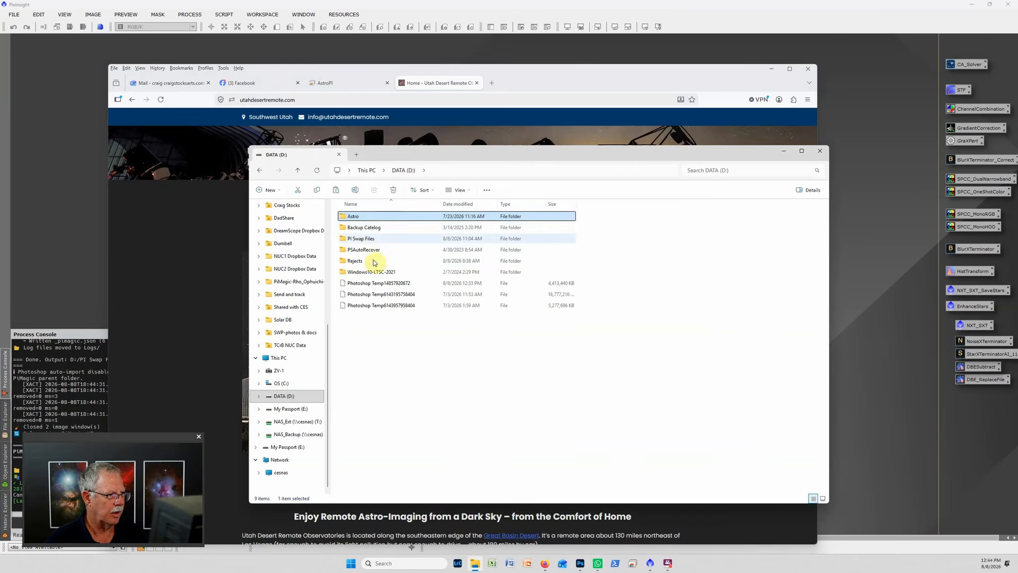
pyautogui.doubleClick(370, 239)
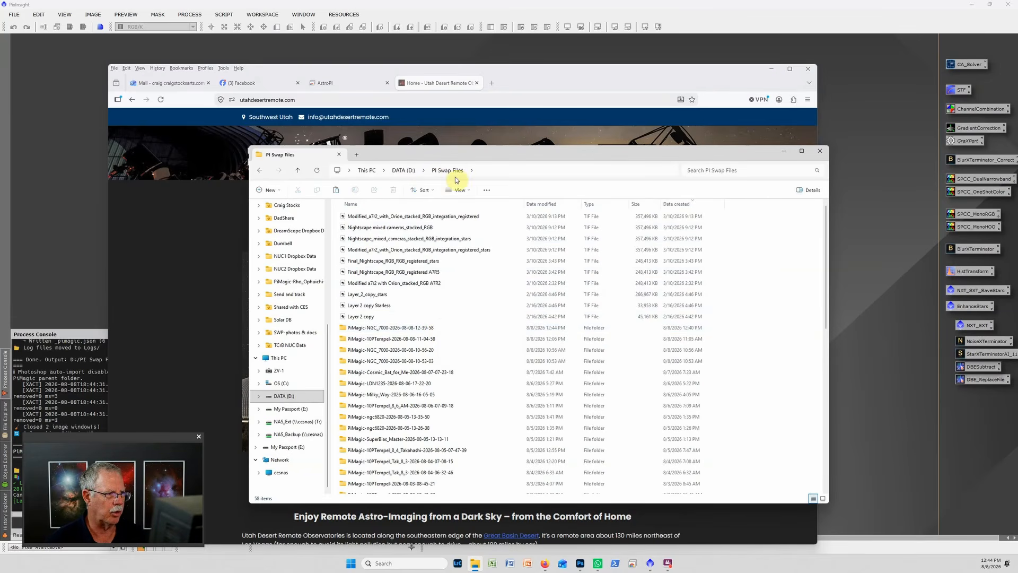
pyautogui.click(417, 328)
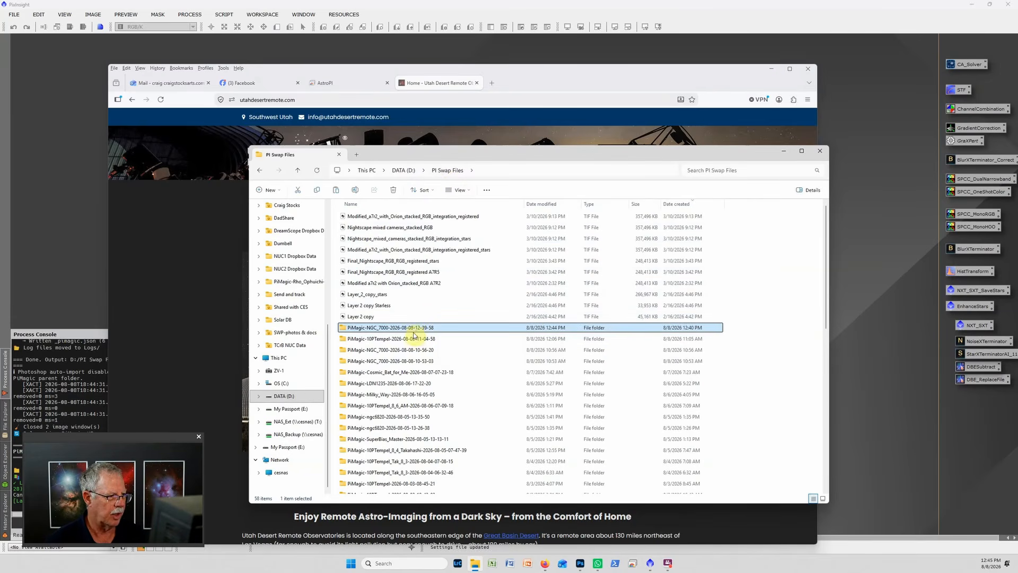
pyautogui.doubleClick(415, 330)
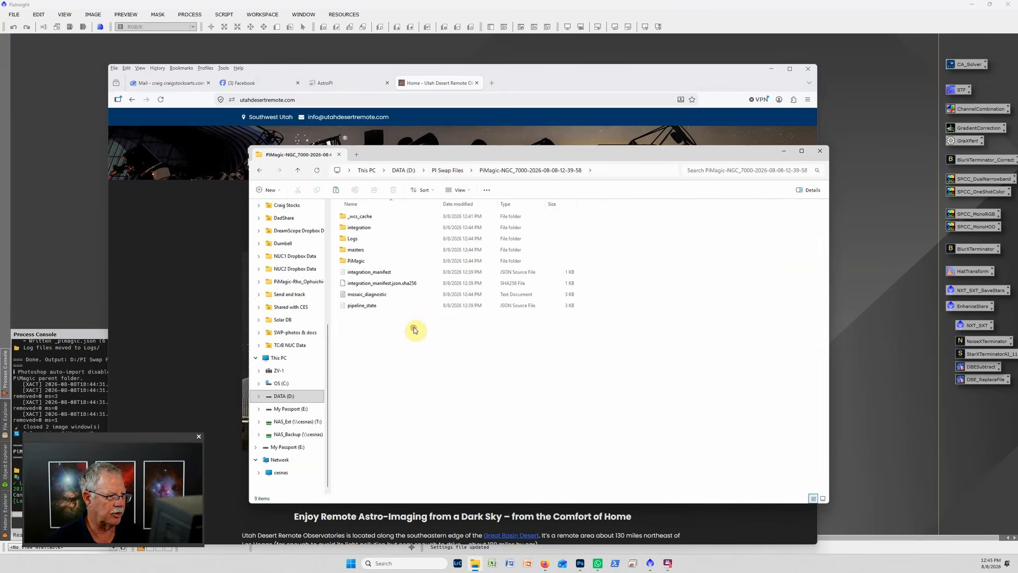
# View the annotated and final NGC 7000 previews in the PiMagic Previews subfolder, and open the neighbouring Images subfolder.
pyautogui.click(357, 263)
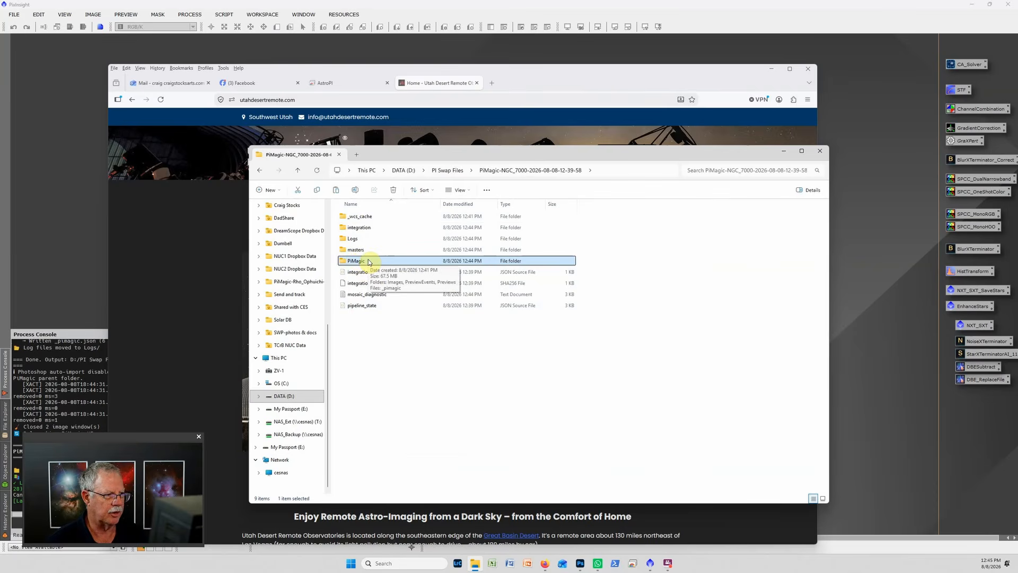
pyautogui.doubleClick(369, 263)
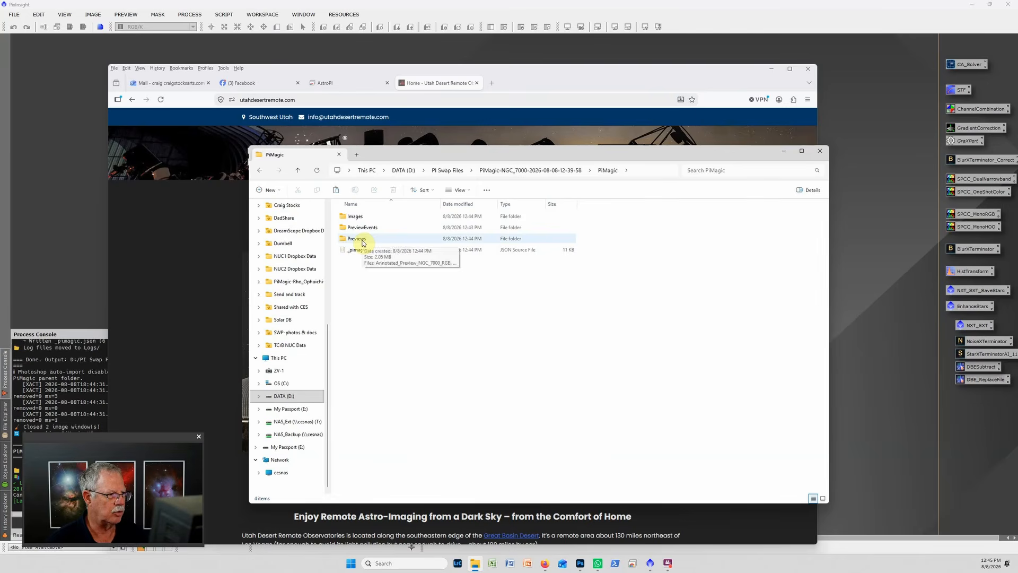
pyautogui.doubleClick(363, 239)
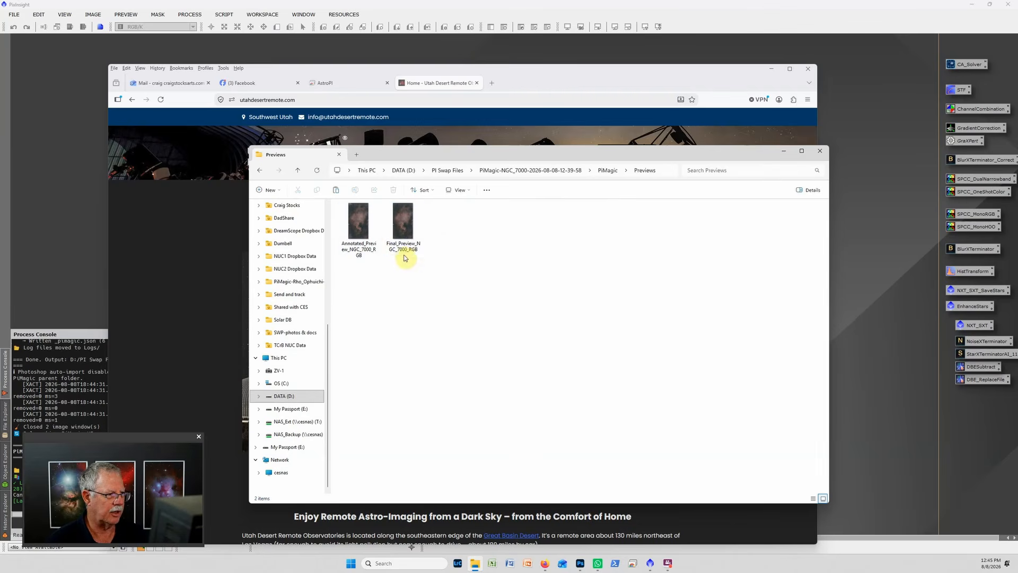
pyautogui.doubleClick(370, 232)
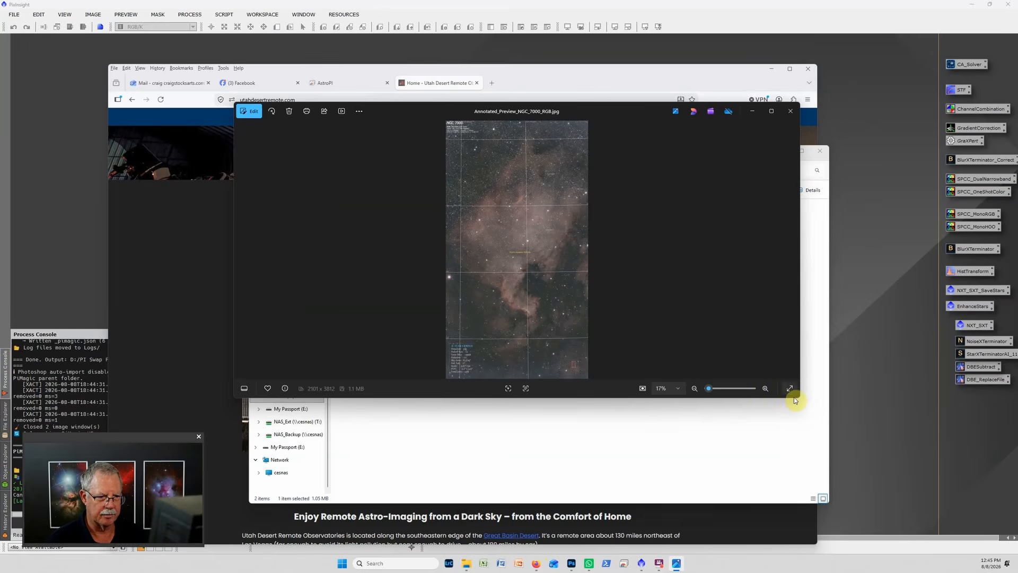
pyautogui.moveTo(794, 398); pyautogui.dragTo(794, 541)
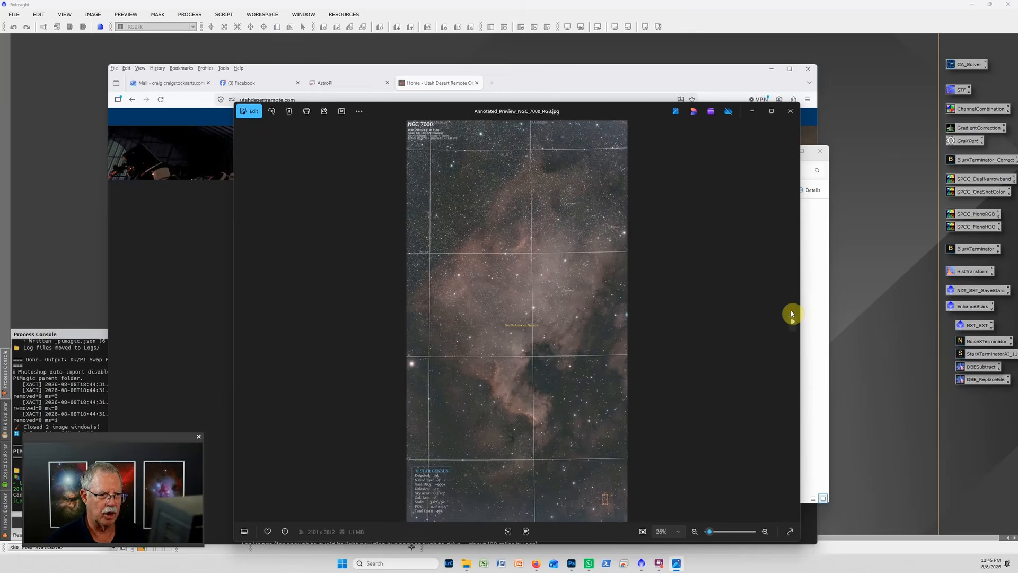
pyautogui.click(793, 324)
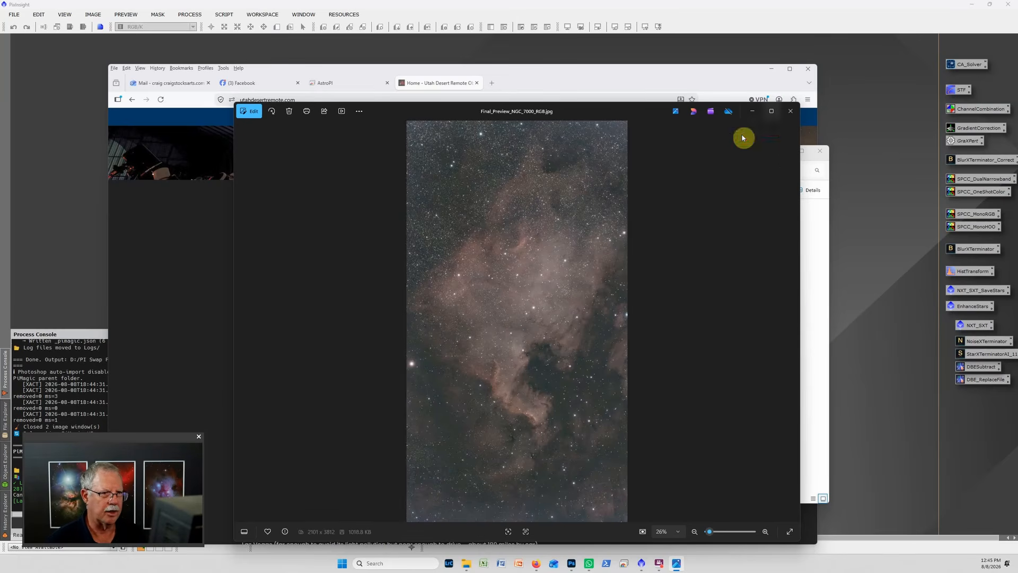
pyautogui.click(791, 113)
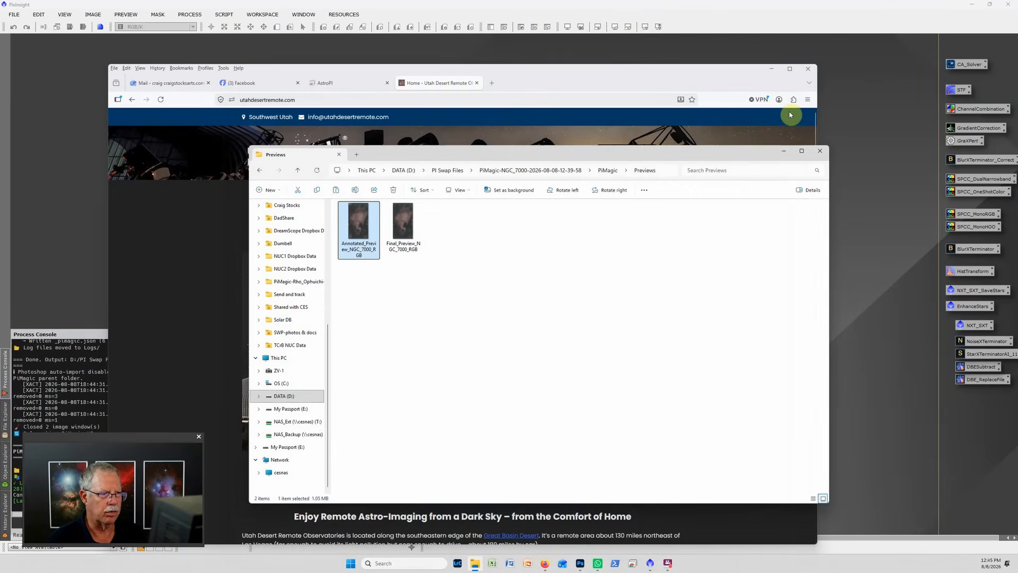
pyautogui.click(608, 171)
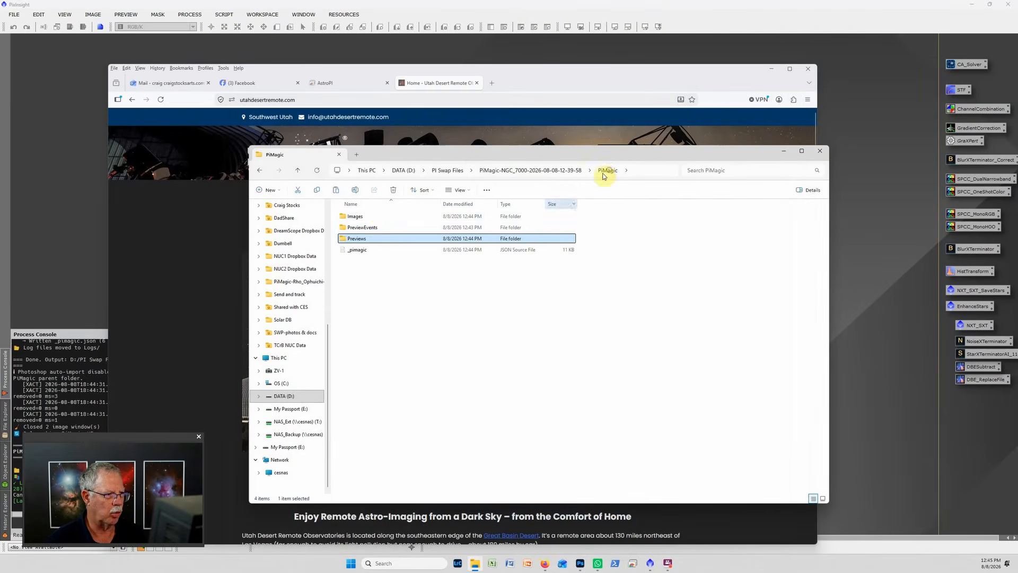
pyautogui.doubleClick(371, 216)
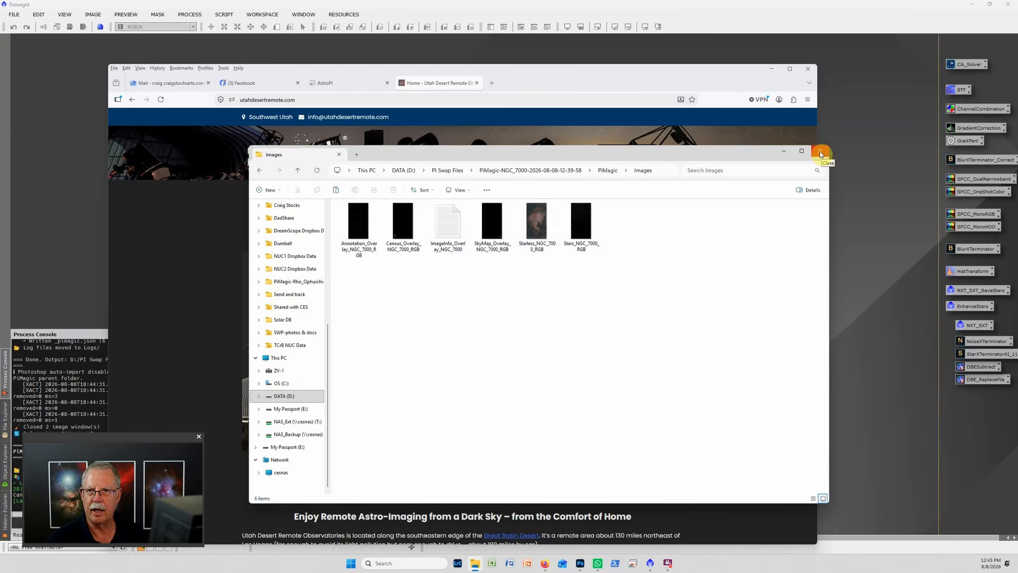
pyautogui.click(582, 566)
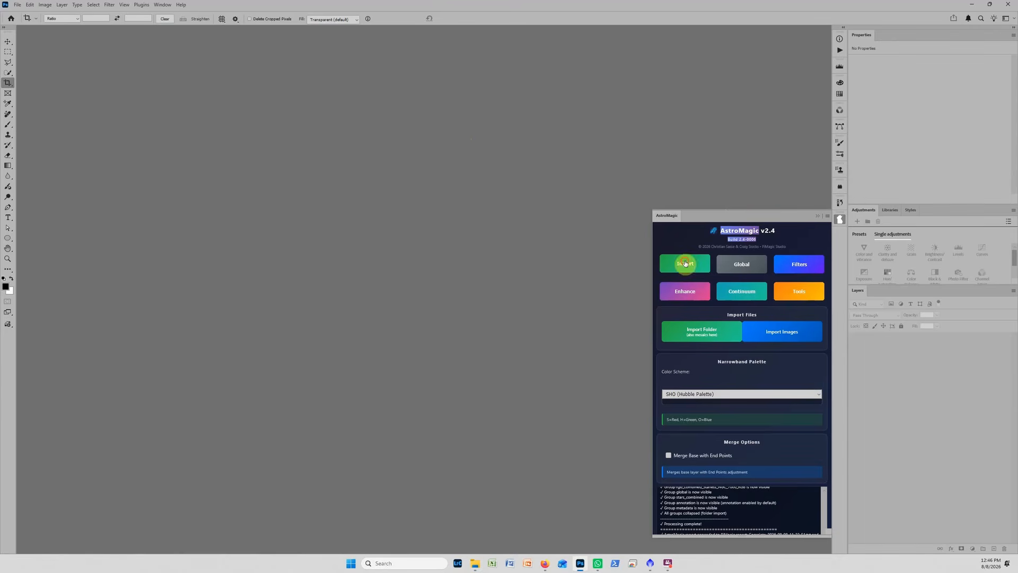
pyautogui.click(708, 333)
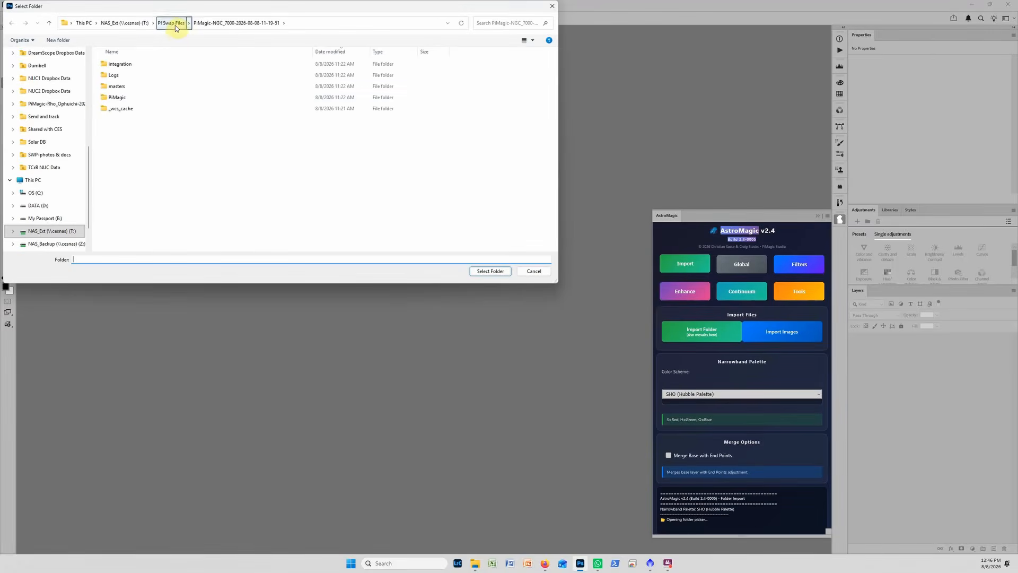
pyautogui.click(175, 25)
pyautogui.click(171, 63)
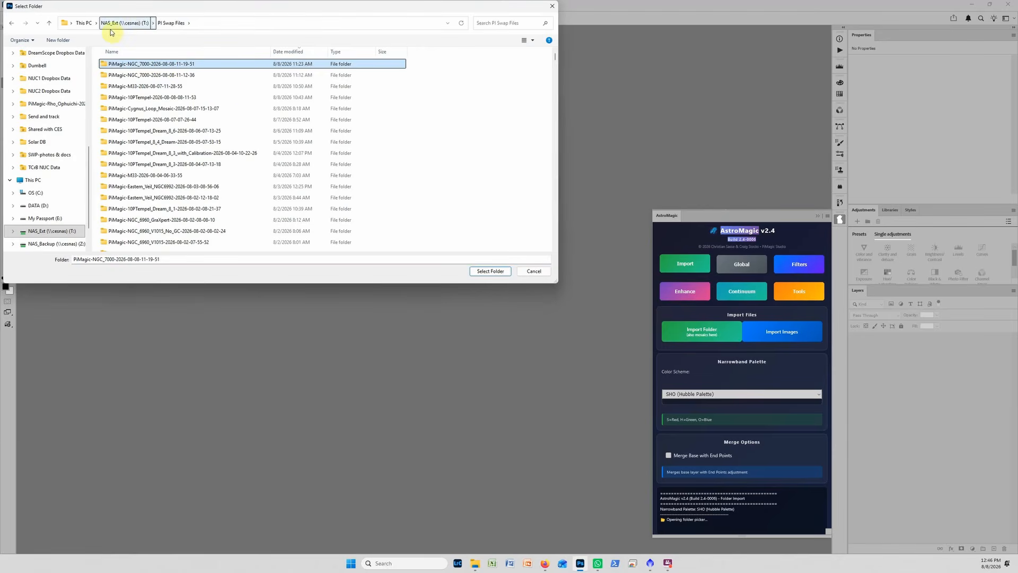
pyautogui.click(37, 205)
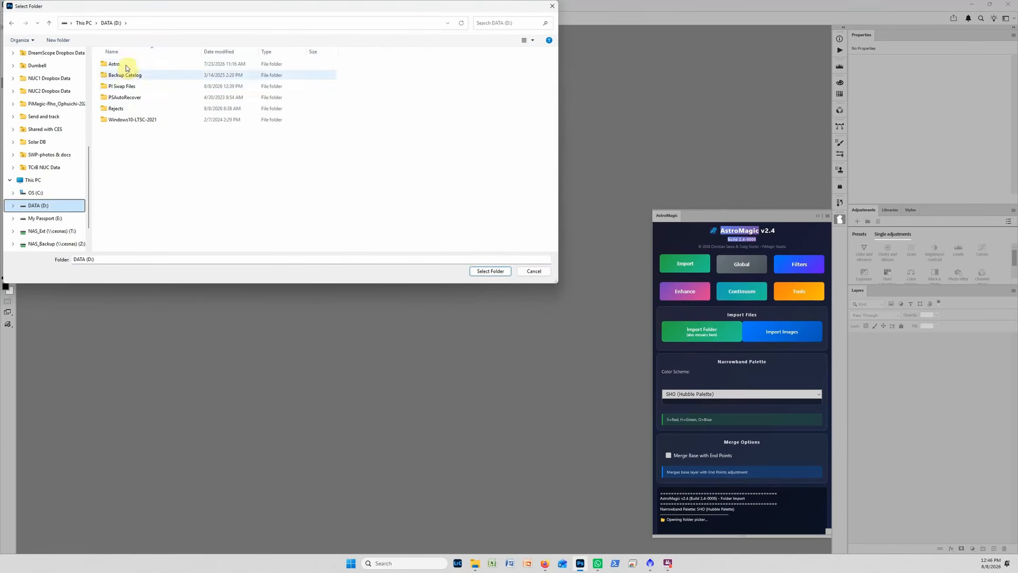
pyautogui.click(126, 85)
pyautogui.doubleClick(126, 85)
pyautogui.click(148, 64)
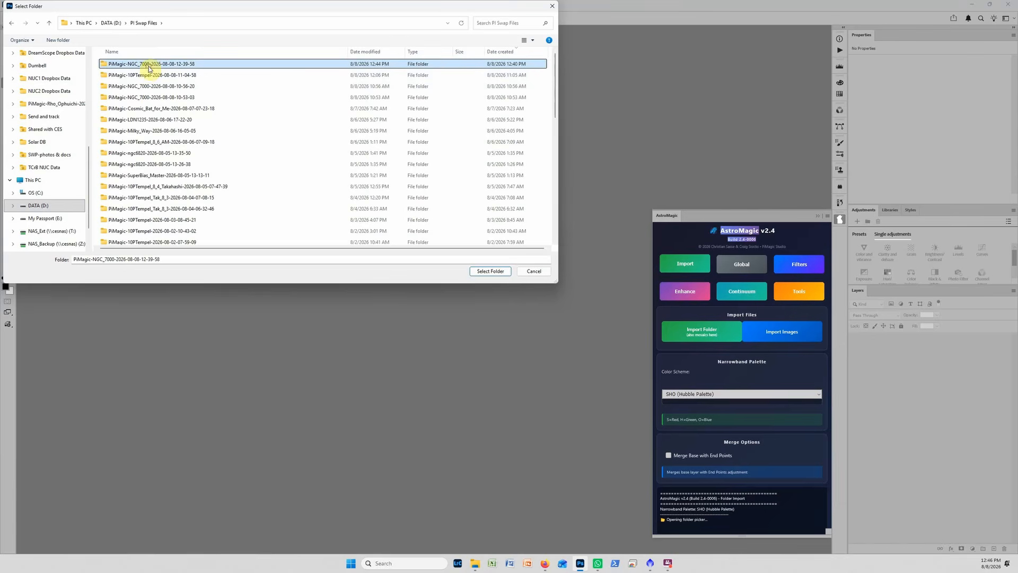
pyautogui.click(490, 271)
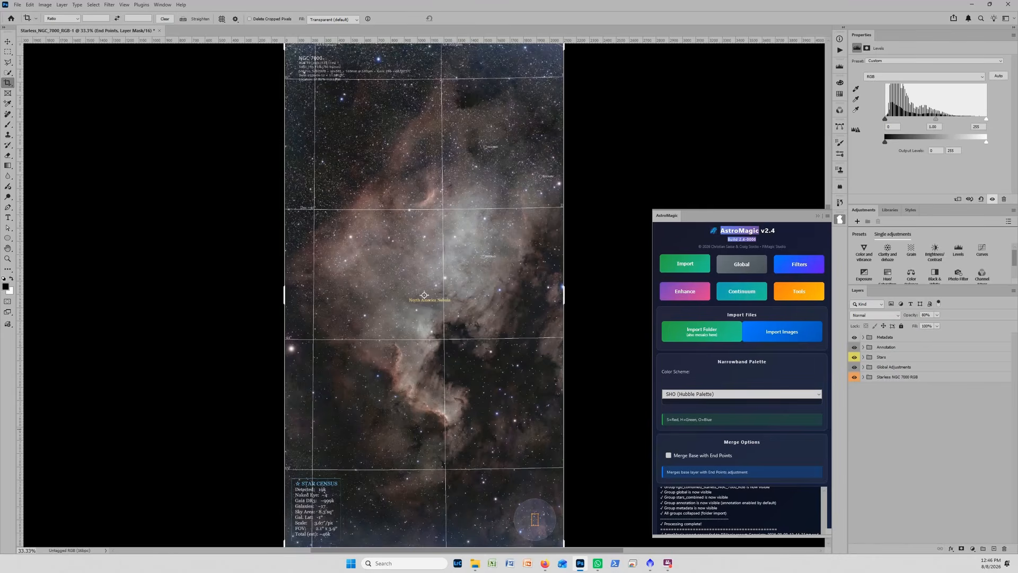
pyautogui.click(818, 218)
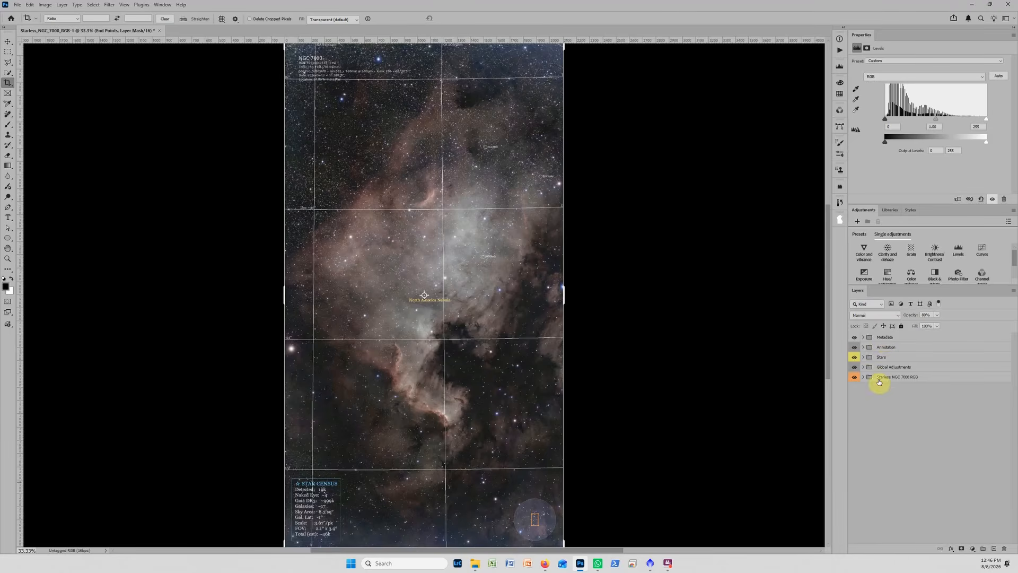
# Examine the Metadata group's capture information overlay on the image up close, and hide the group.
pyautogui.click(883, 338)
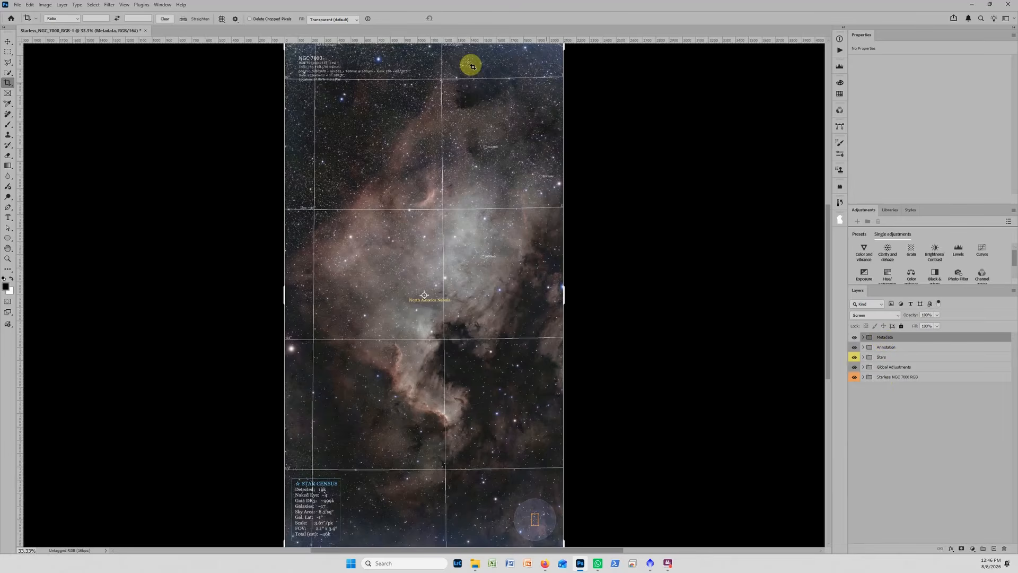
pyautogui.scroll(2, 324, 59)
pyautogui.scroll(3, 325, 60)
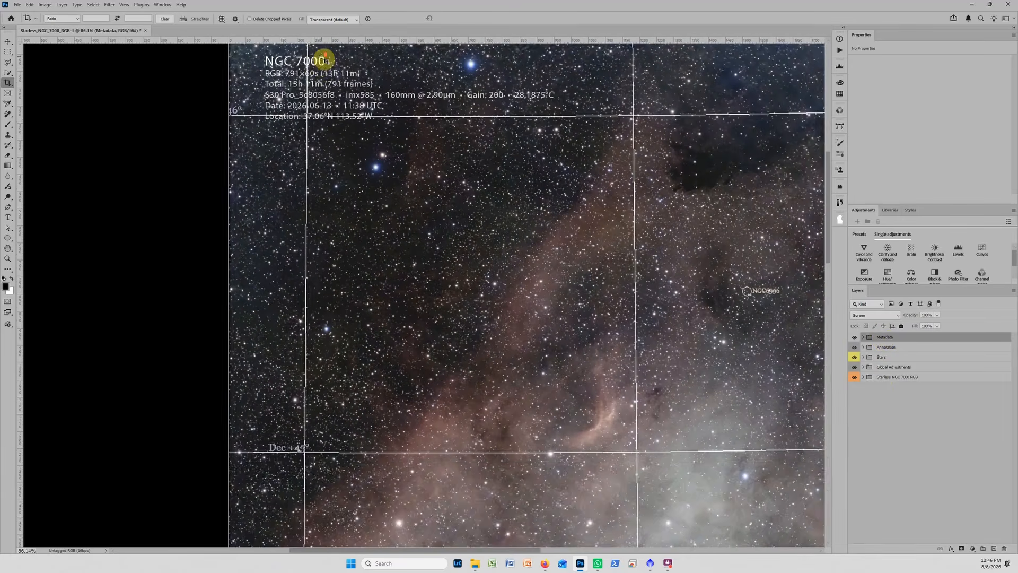
pyautogui.scroll(1, 333, 148)
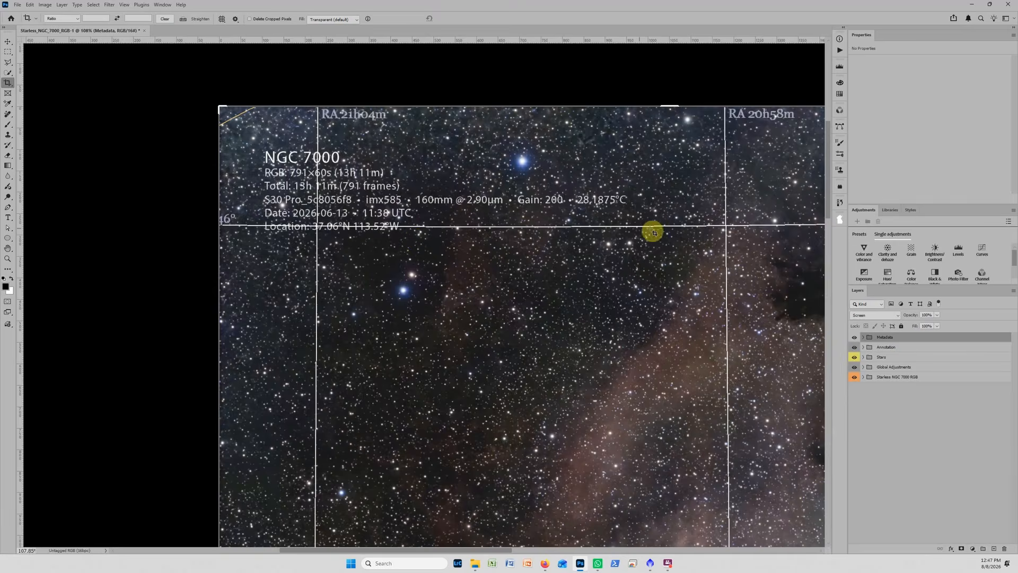
pyautogui.scroll(-2, 644, 234)
pyautogui.scroll(-5, 643, 233)
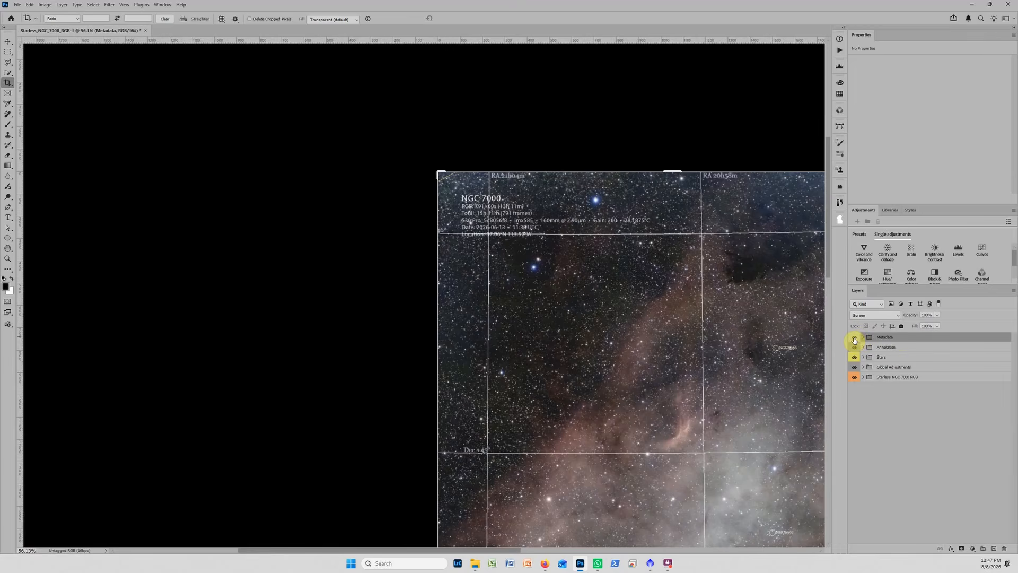
pyautogui.click(854, 339)
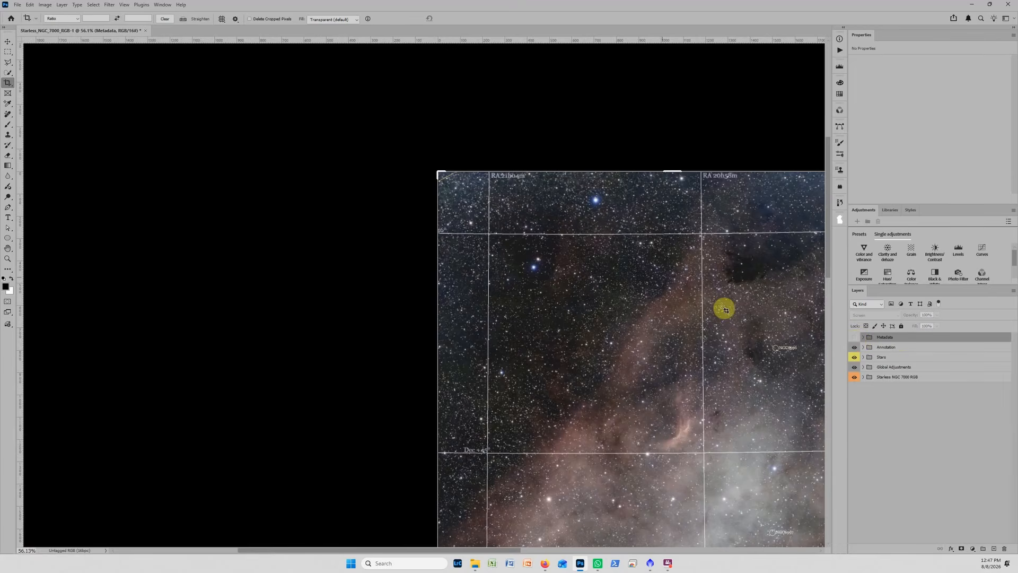
# Hide the Census_Overlay, SkyMap_Overlay and Annotation layers inside the Annotation group, and collapse the group.
pyautogui.click(905, 347)
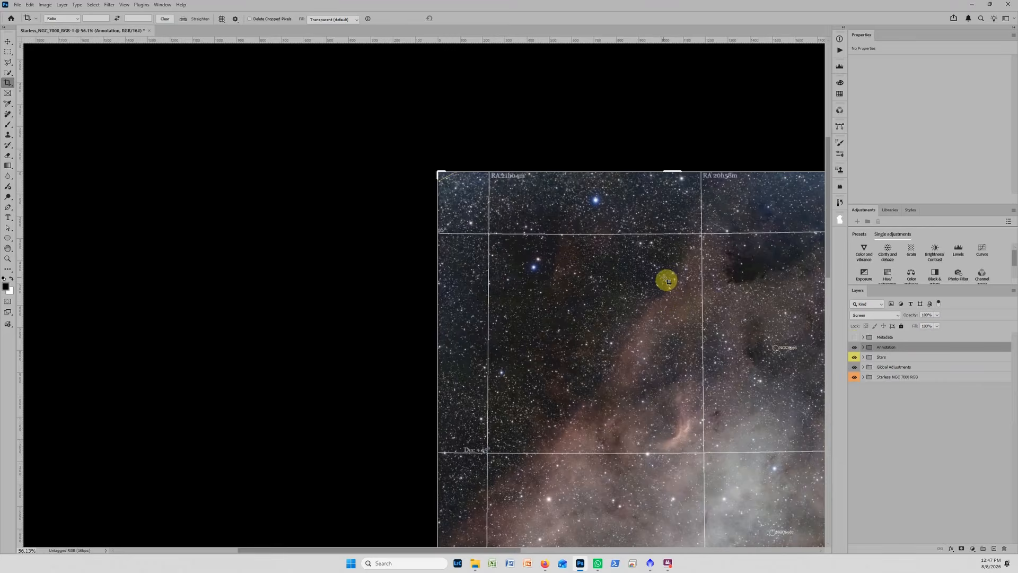
pyautogui.hotkey('ctrl', '0')
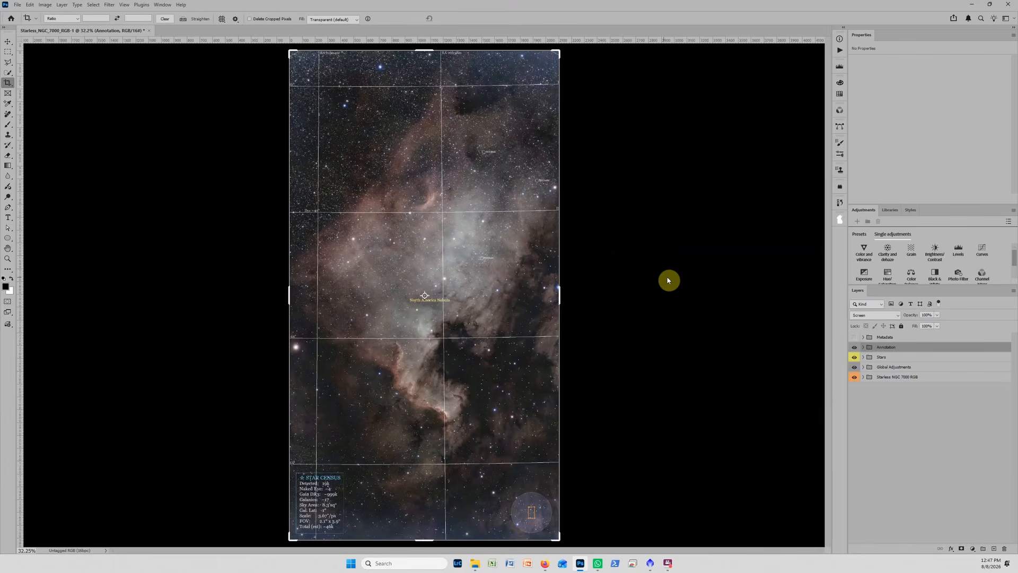
pyautogui.click(862, 347)
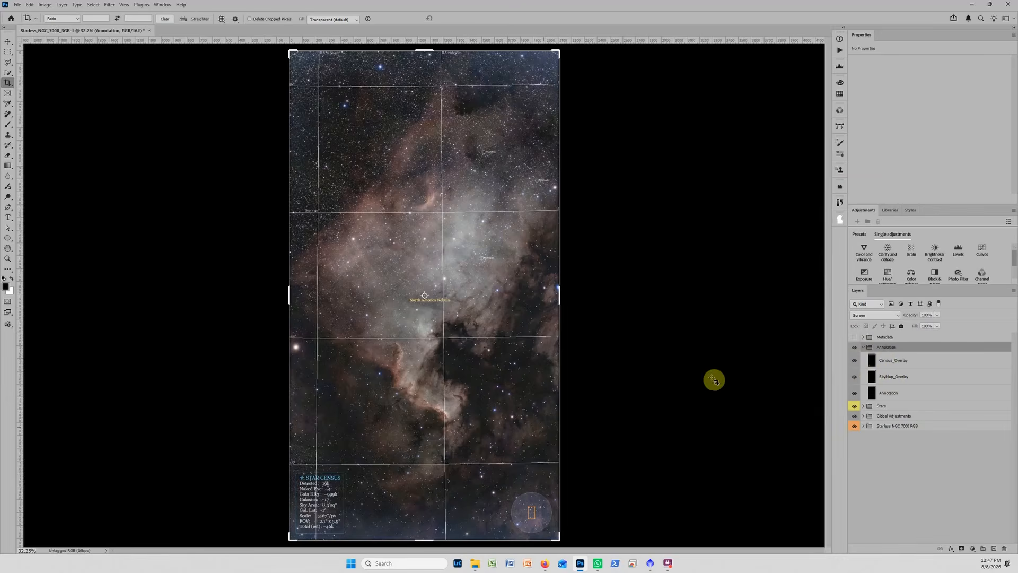
pyautogui.click(854, 361)
pyautogui.click(855, 362)
pyautogui.click(855, 361)
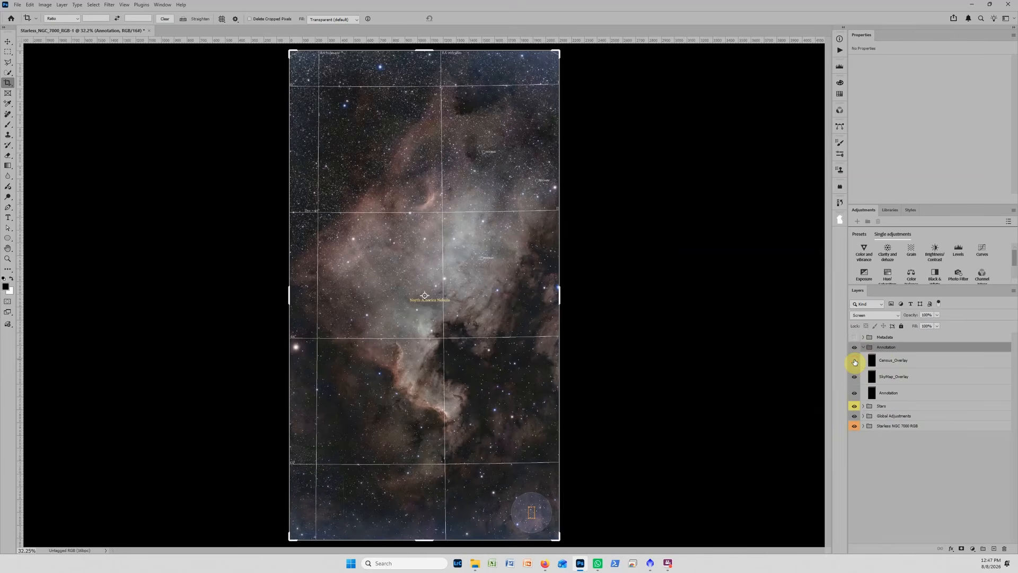
pyautogui.click(876, 377)
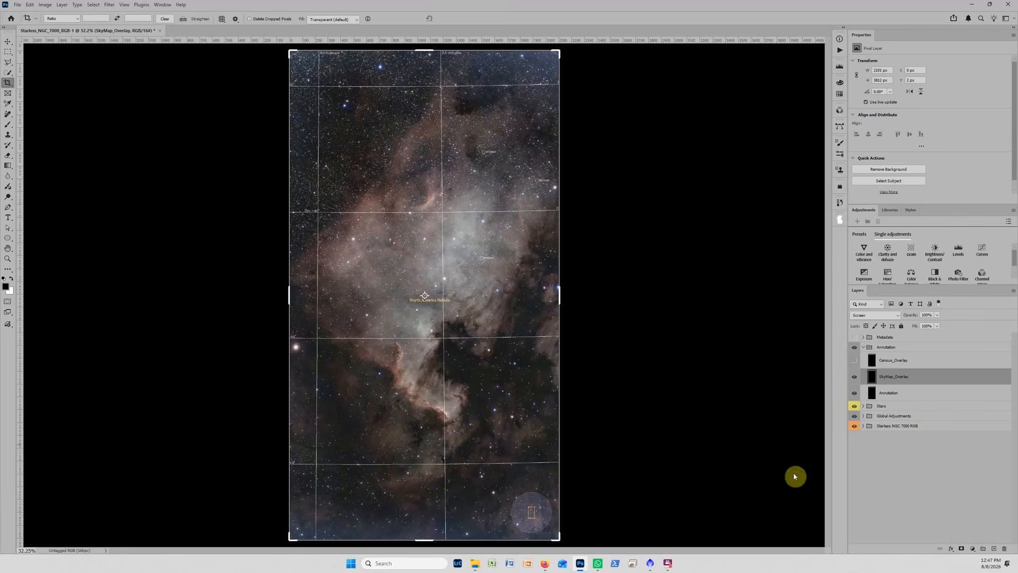
pyautogui.click(856, 378)
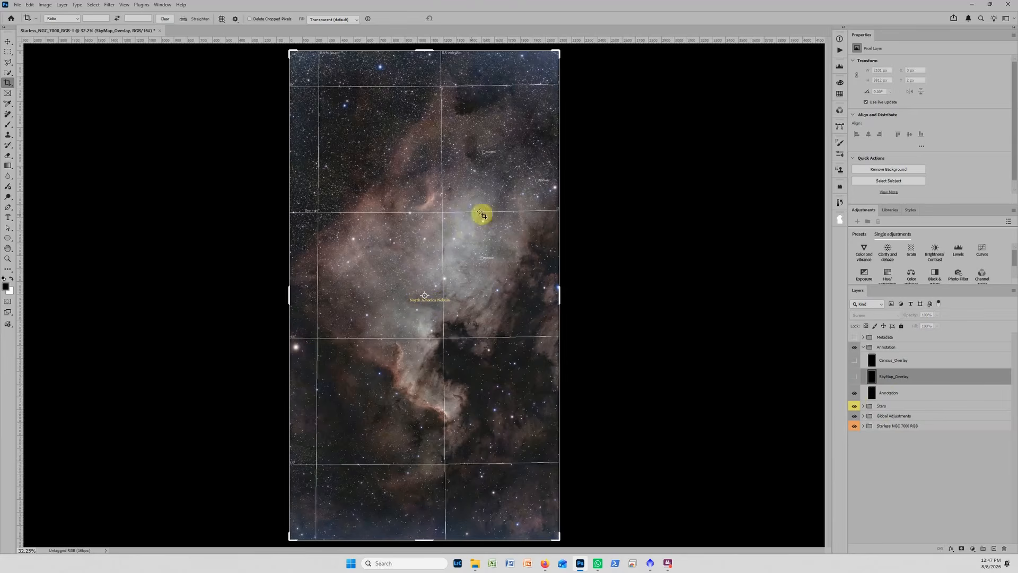
pyautogui.click(854, 394)
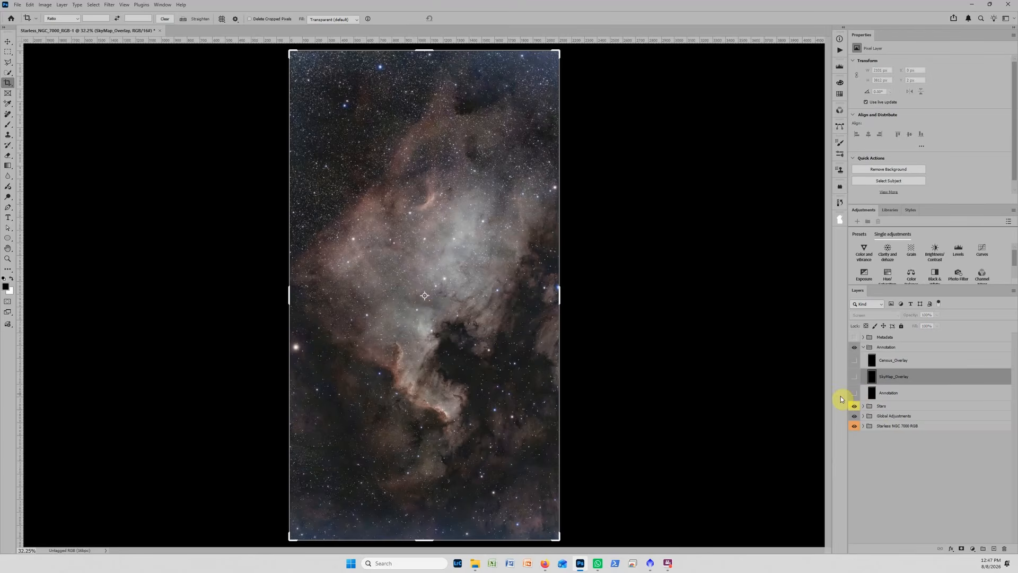
pyautogui.click(863, 347)
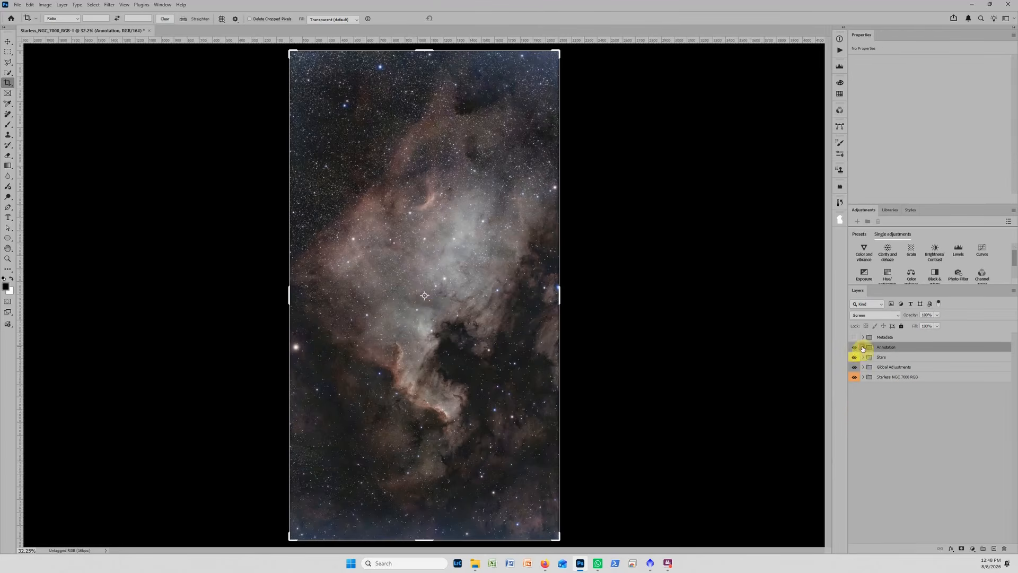
# Inspect the image, Levels and Hue/Saturation layers in the Stars group, and hide the collapsed group.
pyautogui.click(870, 358)
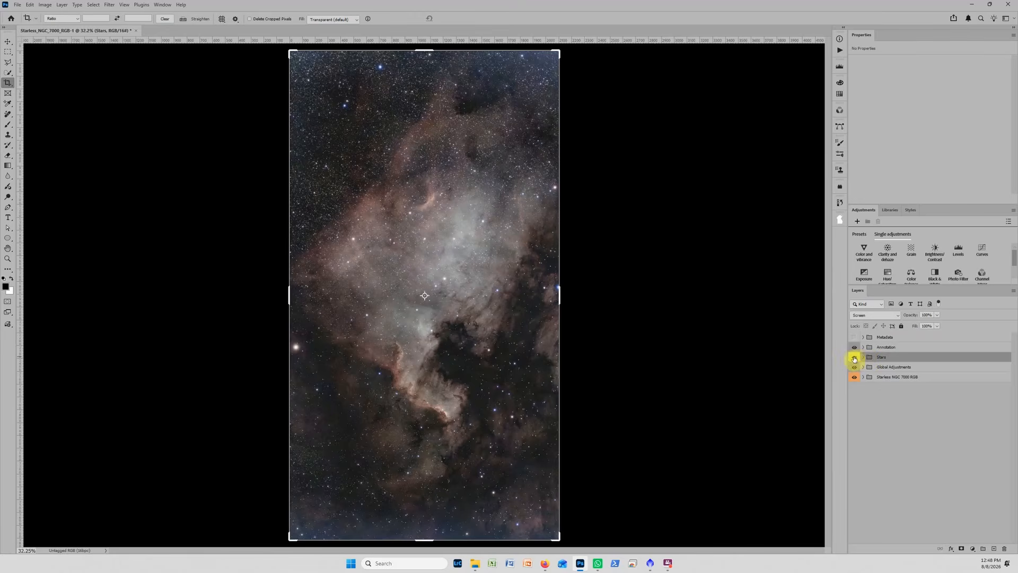
pyautogui.click(864, 358)
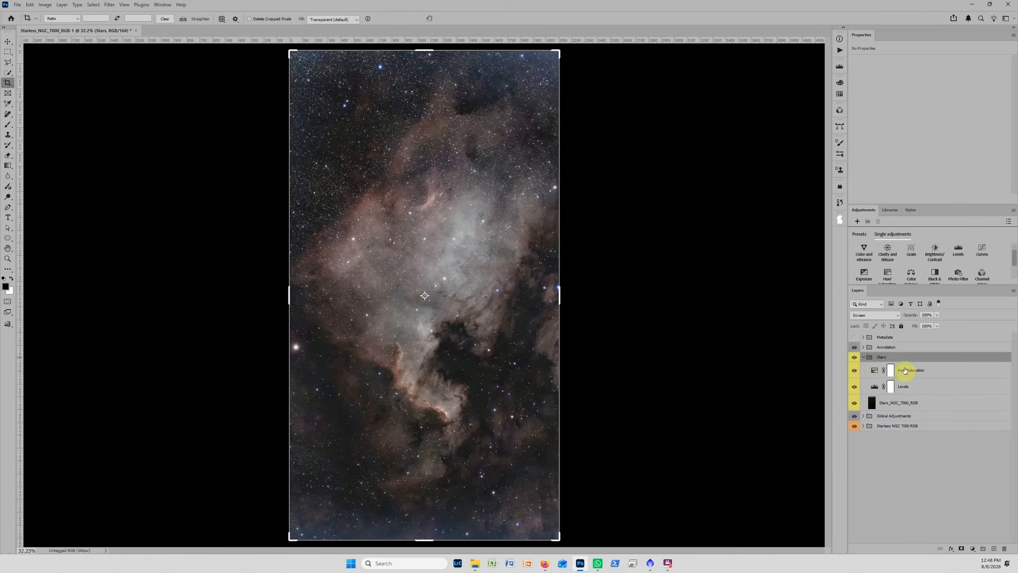
pyautogui.click(910, 402)
pyautogui.click(917, 388)
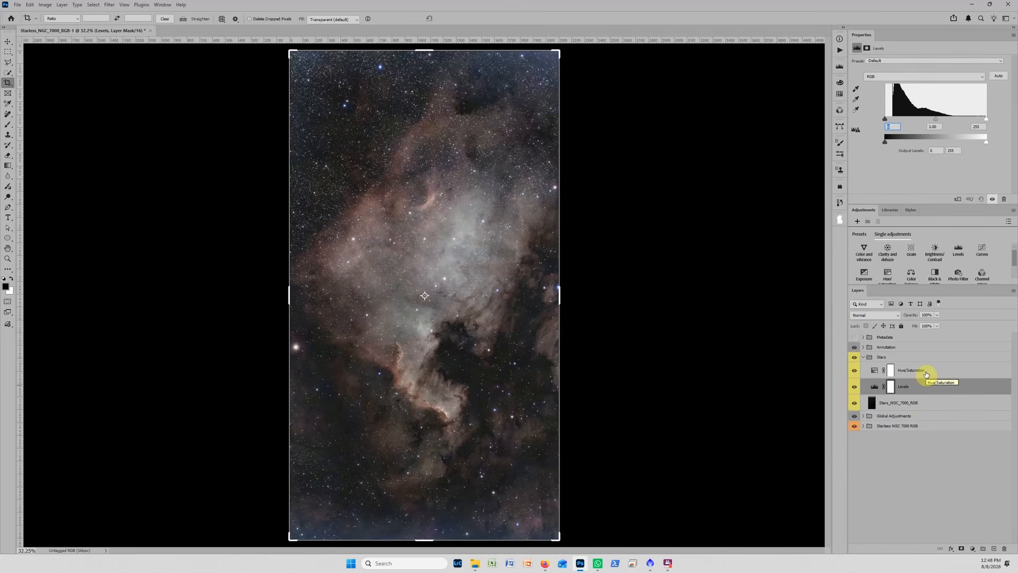
pyautogui.click(927, 374)
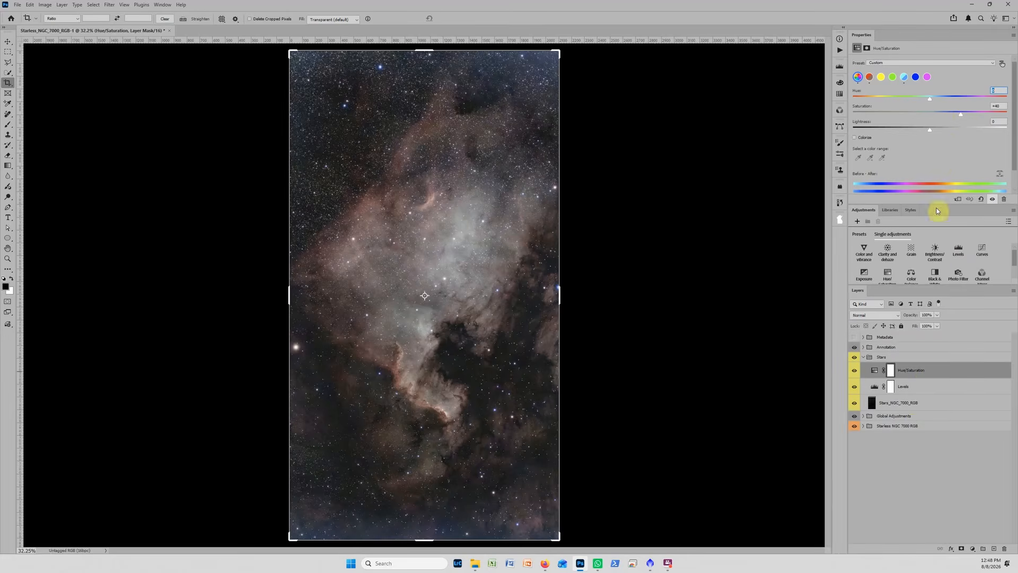
pyautogui.click(864, 359)
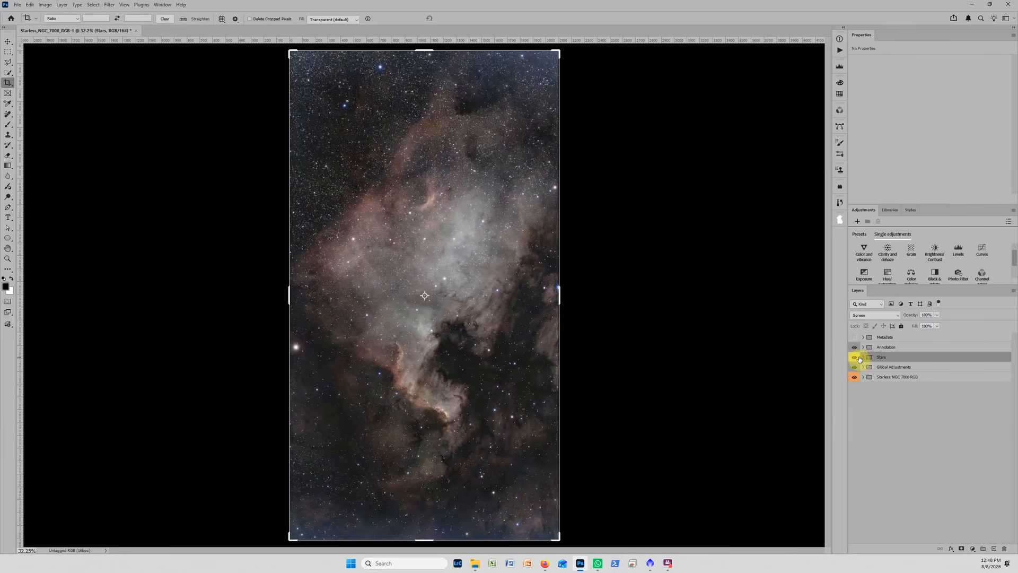
pyautogui.click(854, 357)
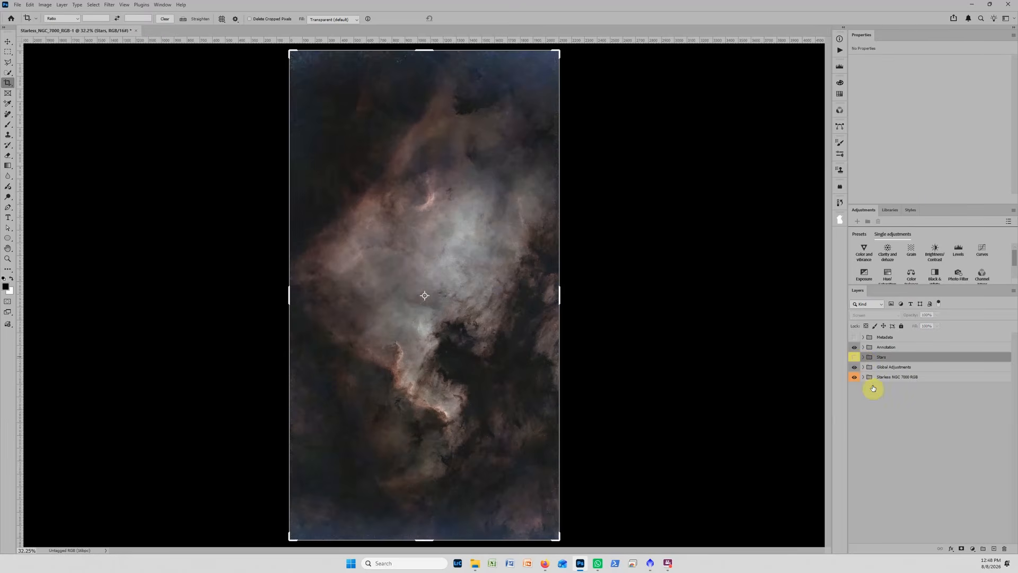
# Look through the layers in the Global Adjustments group, and hide the collapsed group.
pyautogui.click(893, 369)
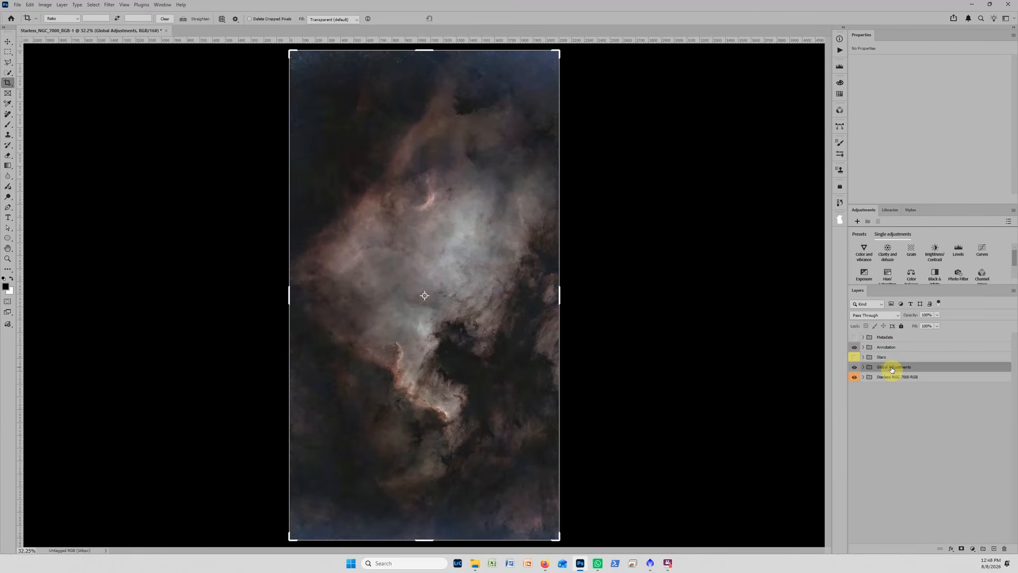
pyautogui.click(863, 367)
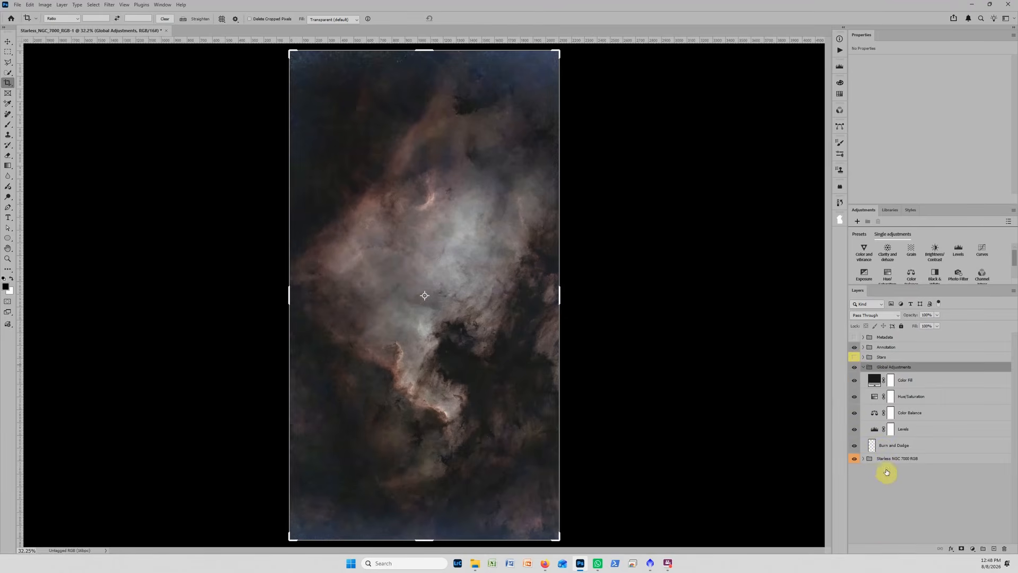
pyautogui.click(861, 367)
pyautogui.click(855, 367)
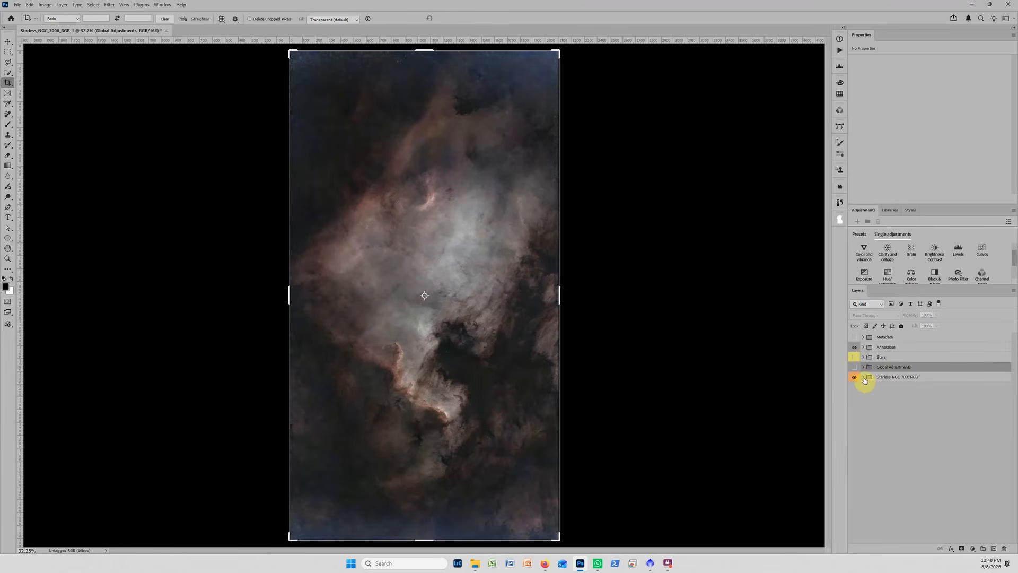
# Inspect the starless image and End Points layers in the Starless NGC 7000 RGB group, and collapse the group.
pyautogui.click(863, 377)
pyautogui.click(891, 471)
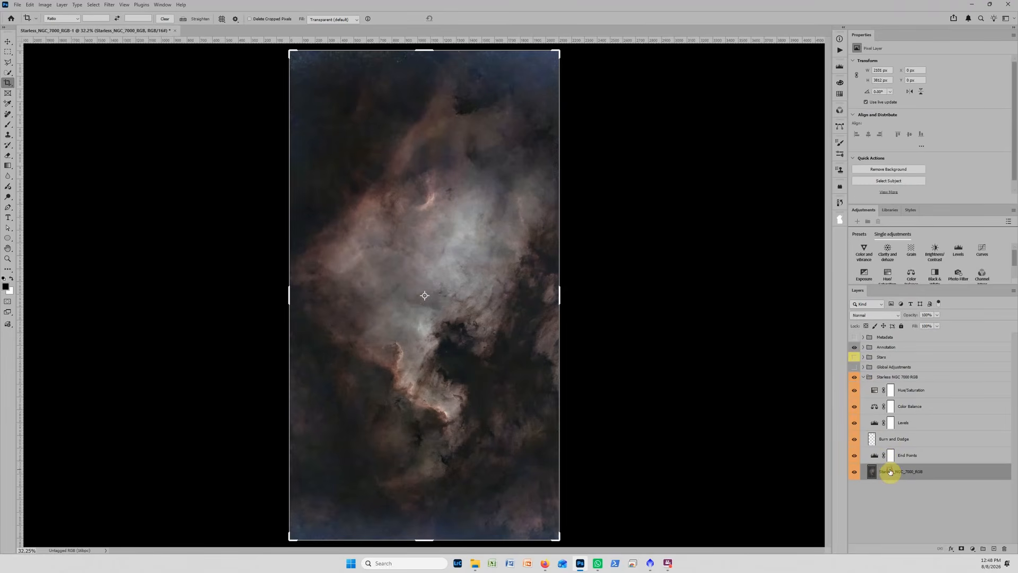
pyautogui.click(932, 455)
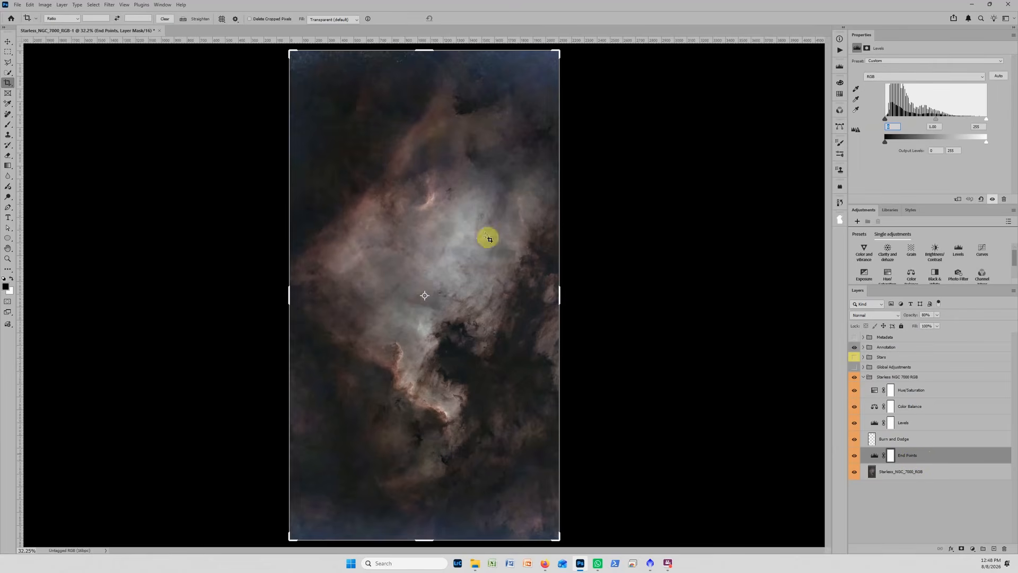
pyautogui.click(864, 377)
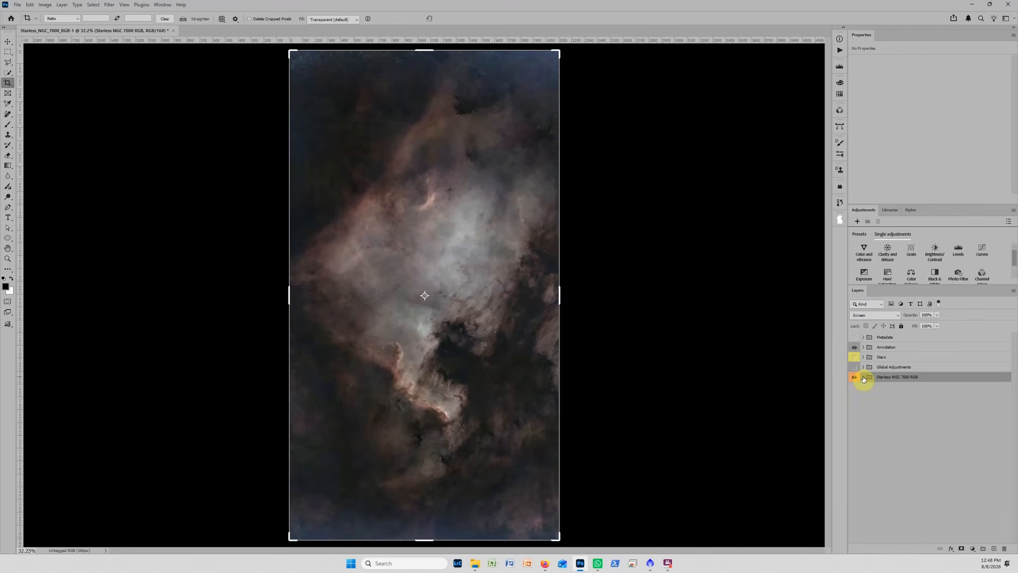
# Show the Global Adjustments group and lower the white input level of its Levels layer to about 215.
pyautogui.click(854, 367)
pyautogui.click(864, 367)
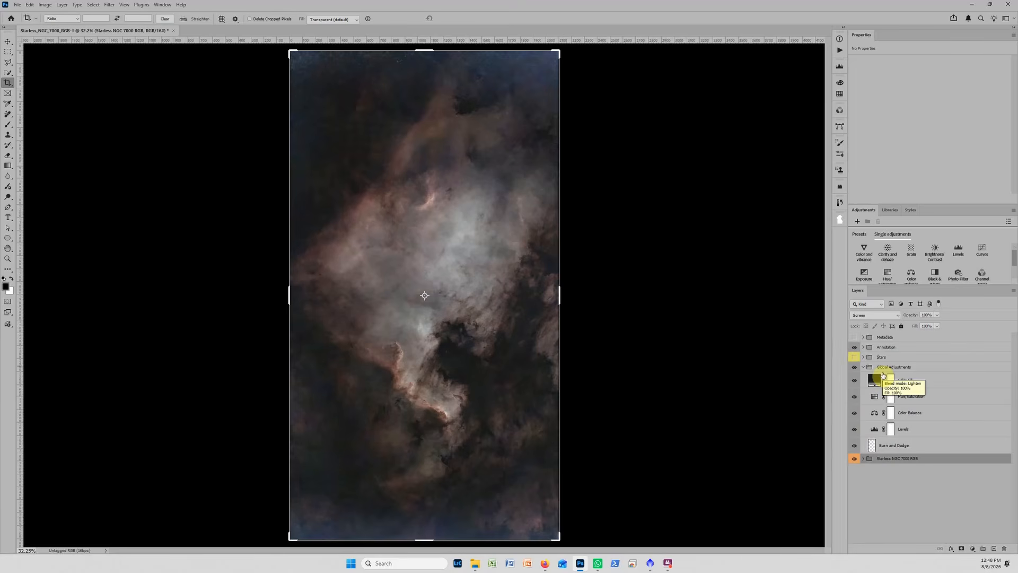
pyautogui.click(876, 429)
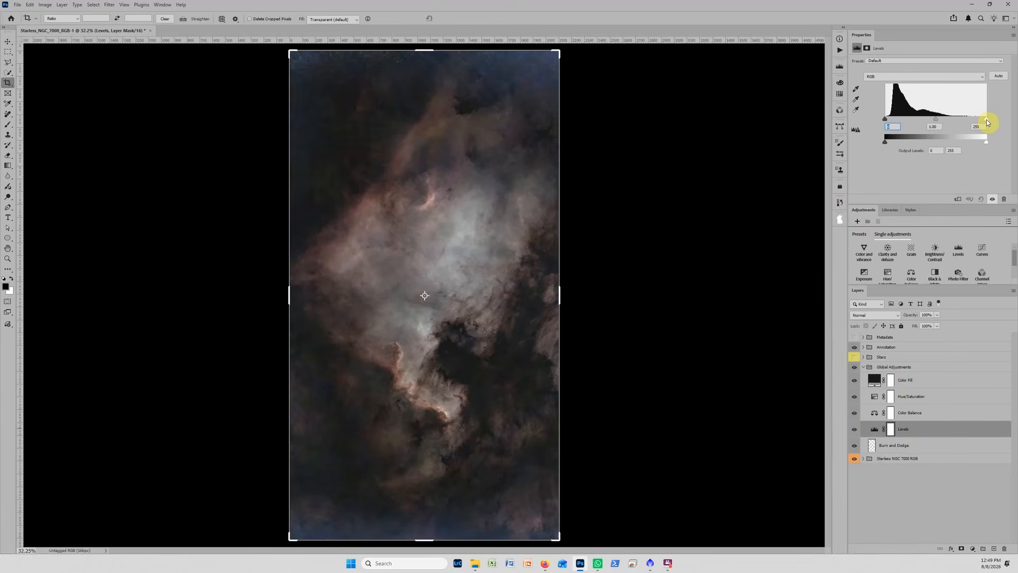
pyautogui.moveTo(986, 120); pyautogui.dragTo(972, 121)
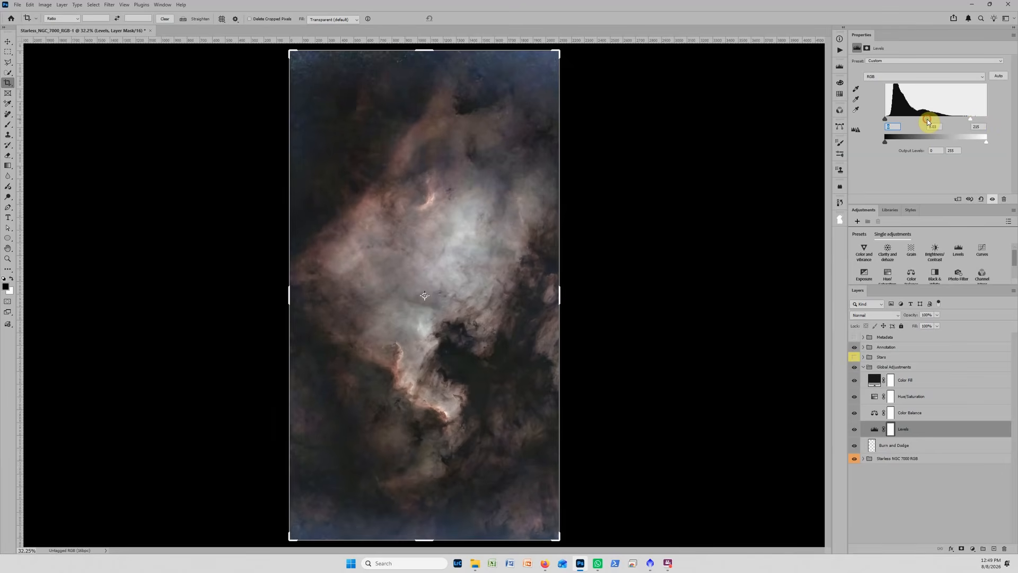
# Set the midtone of the Global Adjustments Levels layer to about 1.22 and raise its black input level to about 11.
pyautogui.moveTo(927, 121); pyautogui.dragTo(924, 123)
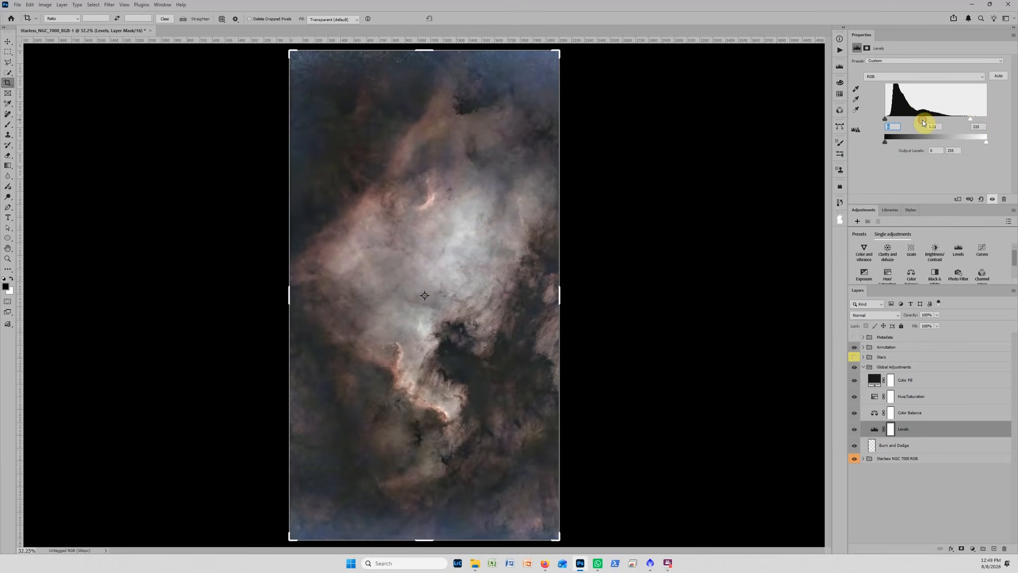
pyautogui.moveTo(887, 122); pyautogui.dragTo(890, 122)
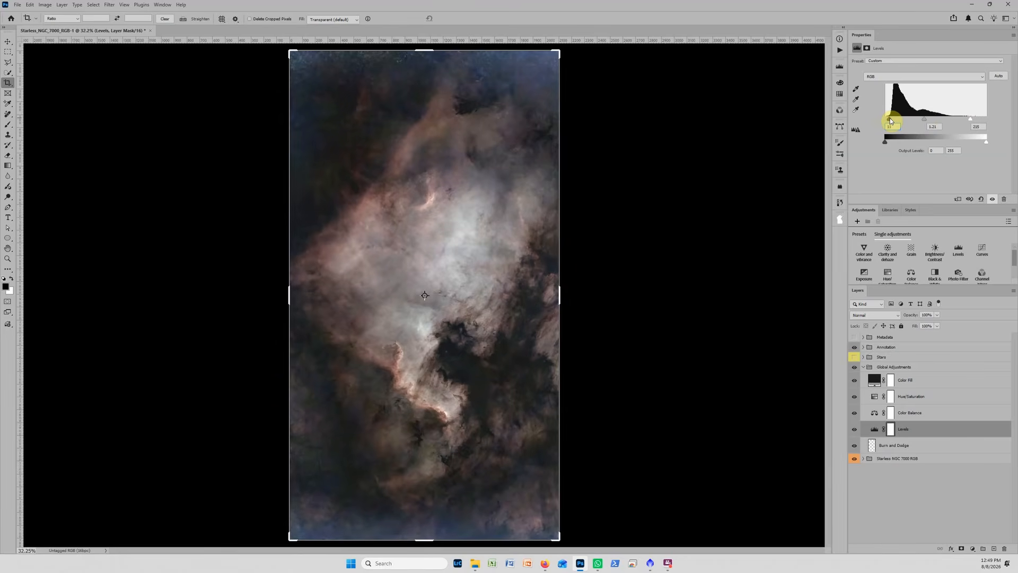
# Set the global Hue/Saturation layer's saturation to about +19 and shift the Color Balance midtones toward cyan to about -5.
pyautogui.click(872, 397)
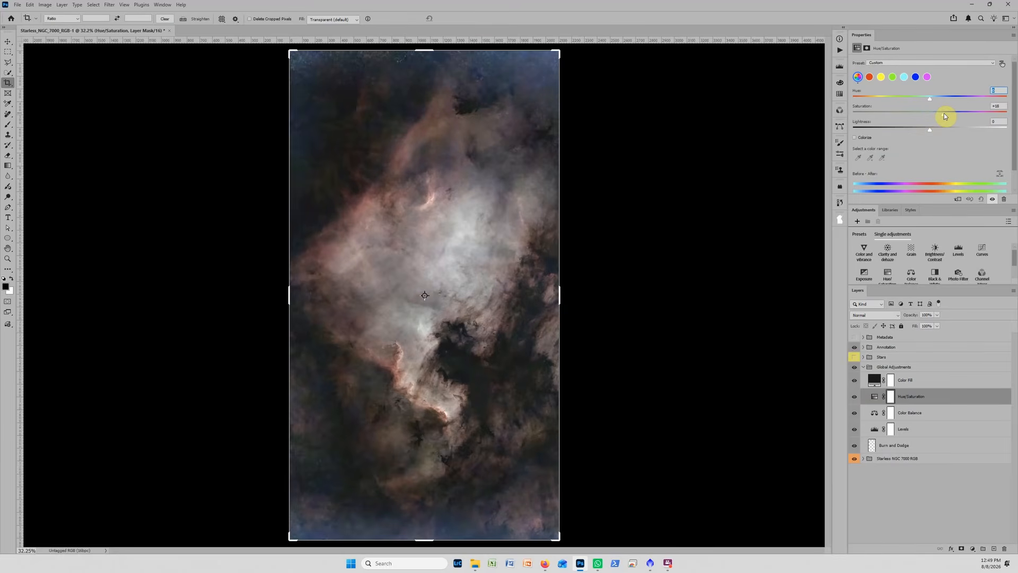
pyautogui.moveTo(950, 113); pyautogui.dragTo(943, 114)
pyautogui.click(876, 414)
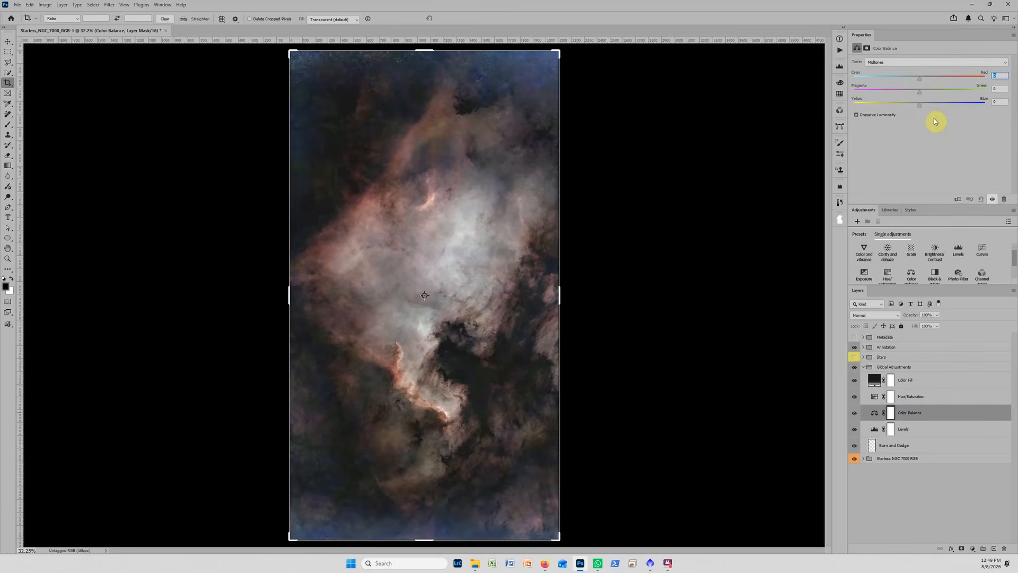
pyautogui.moveTo(923, 81); pyautogui.dragTo(921, 83)
# Crop away the dark sky above and below the nebula, keeping the image's full width.
pyautogui.moveTo(423, 51); pyautogui.dragTo(420, 89)
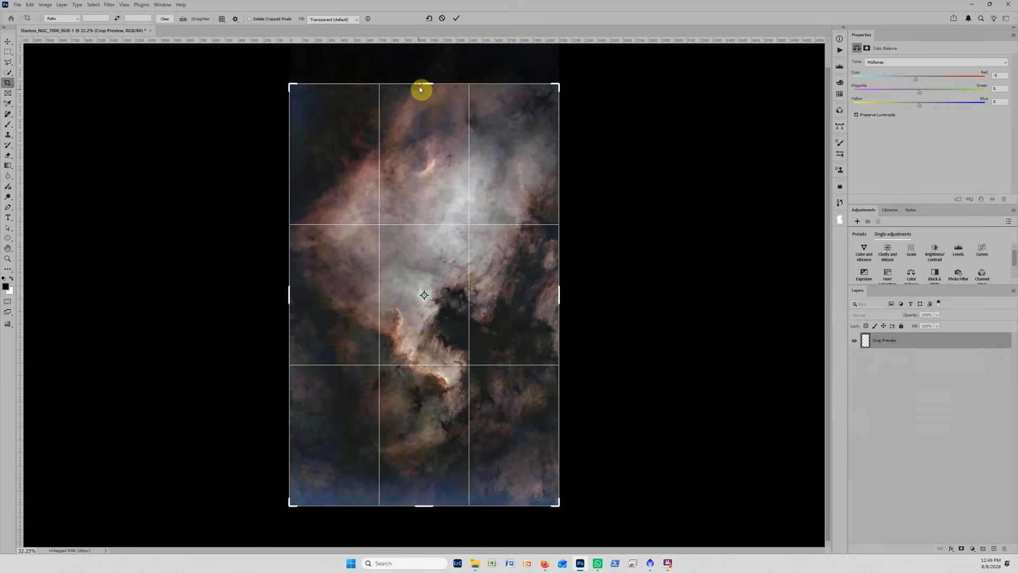
pyautogui.moveTo(420, 511); pyautogui.dragTo(431, 472)
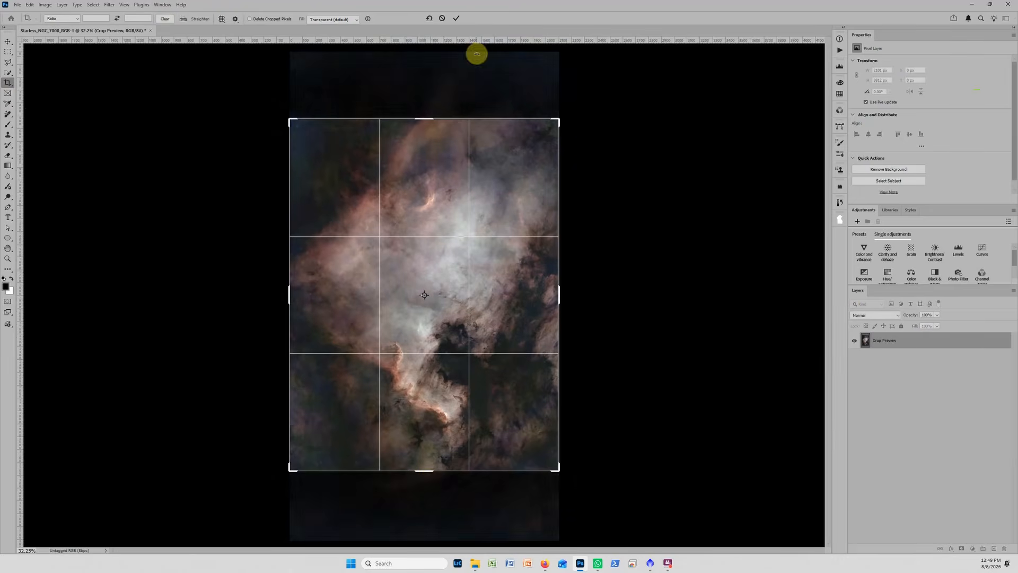
pyautogui.moveTo(429, 113); pyautogui.dragTo(426, 114)
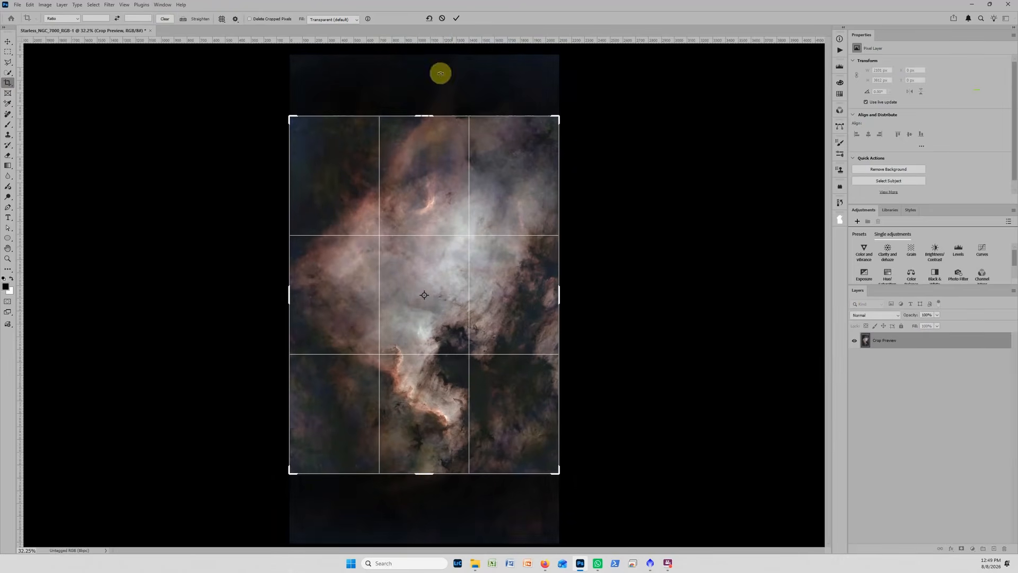
pyautogui.click(459, 19)
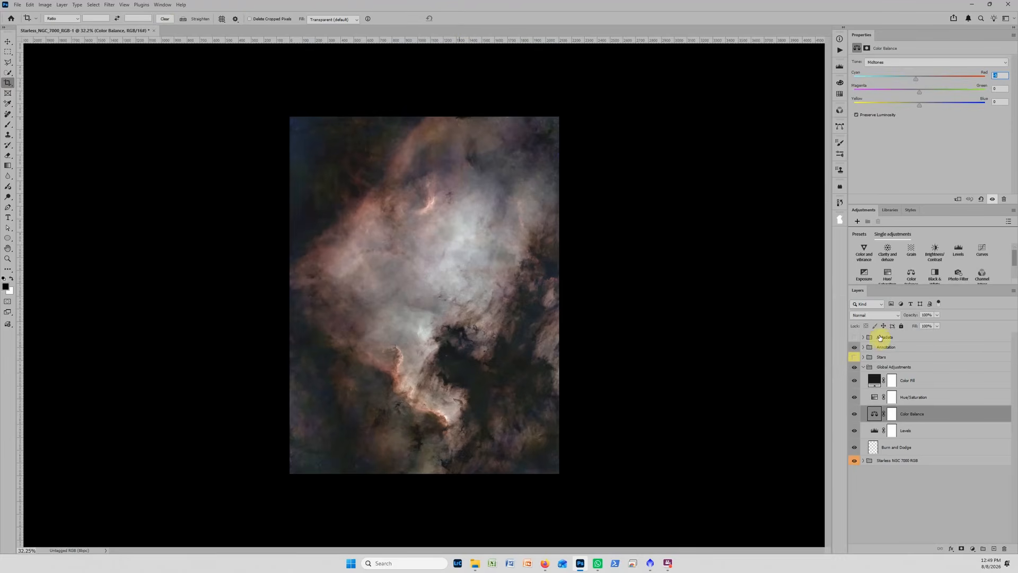
# Show and expand the Stars group, set its Levels midtone to 0.64, and slightly brighten the midtones of the Global Adjustments Levels layer.
pyautogui.click(855, 358)
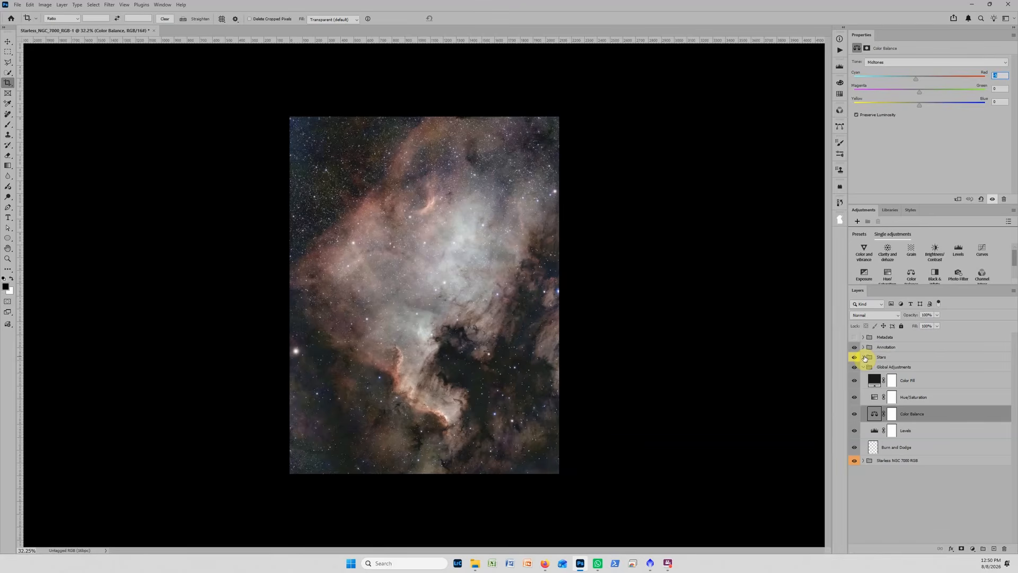
pyautogui.click(863, 357)
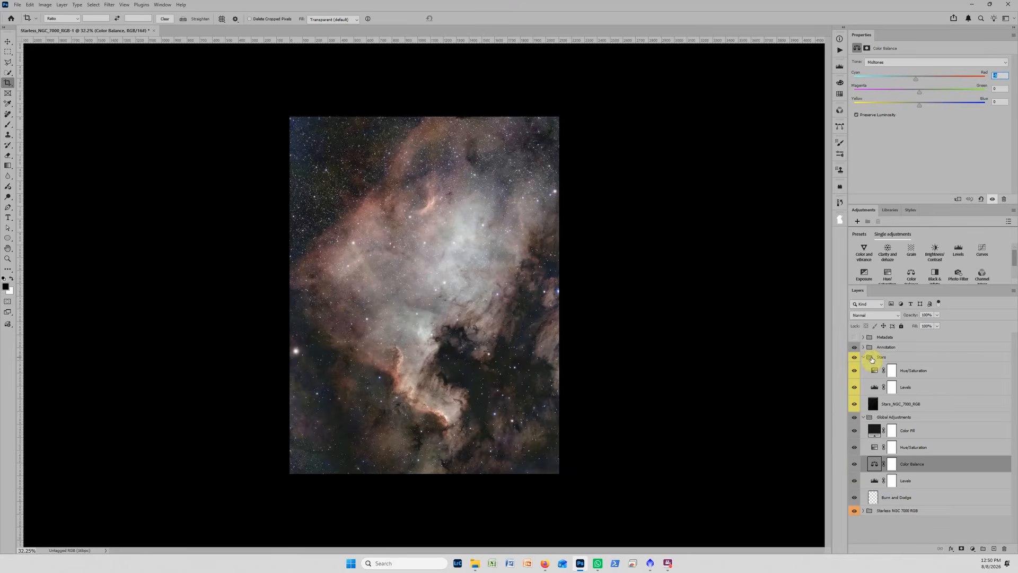
pyautogui.click(876, 387)
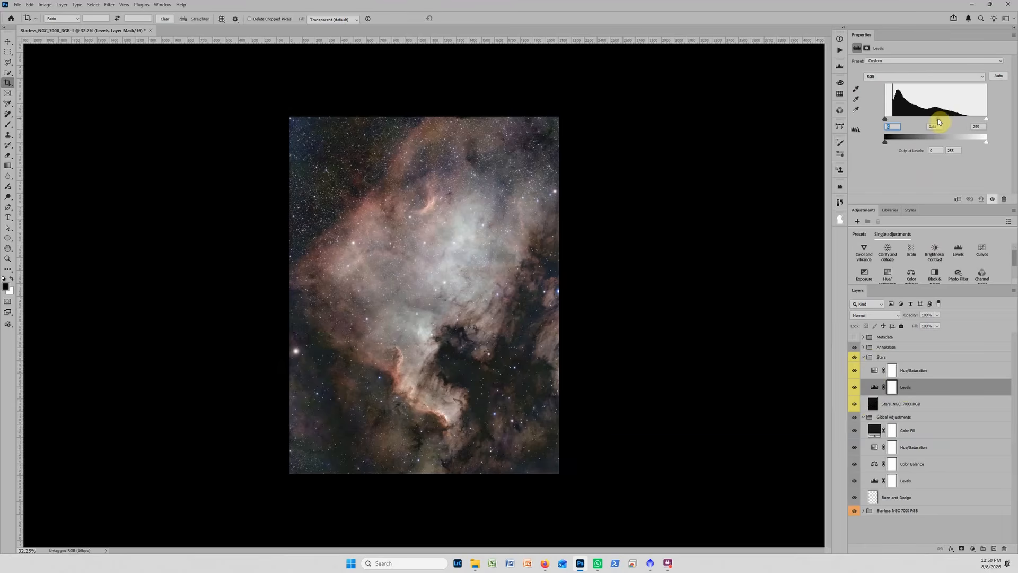
pyautogui.moveTo(938, 120); pyautogui.dragTo(949, 122)
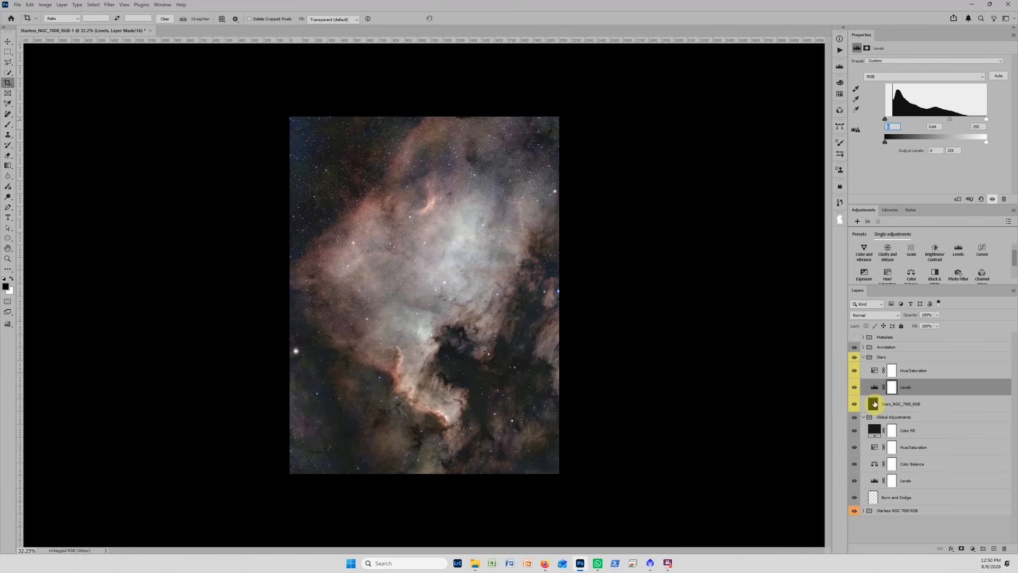
pyautogui.click(876, 481)
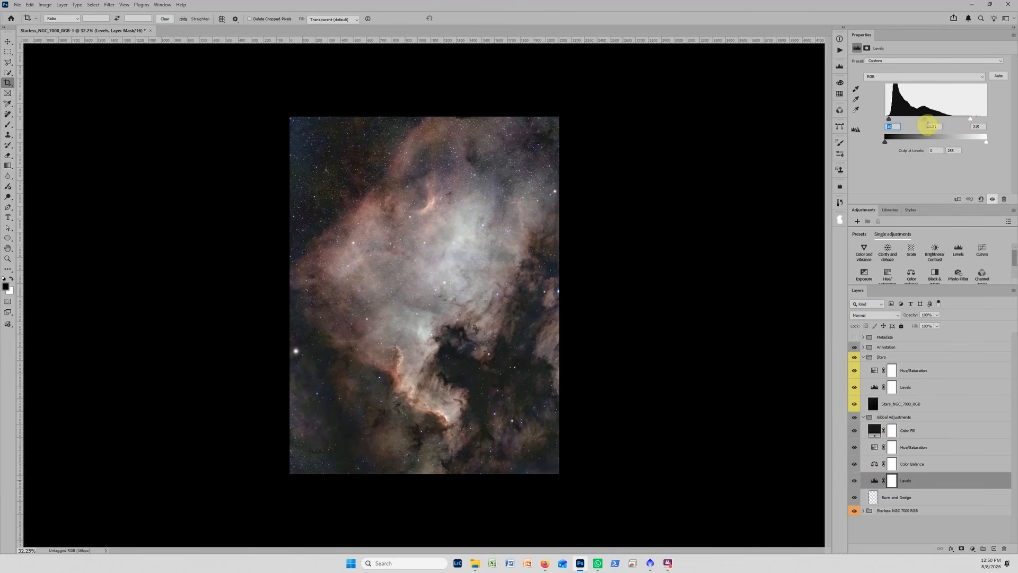
pyautogui.moveTo(924, 120); pyautogui.dragTo(923, 119)
# Show the Metadata group and move its text into the upper-left corner of the cropped image.
pyautogui.click(891, 337)
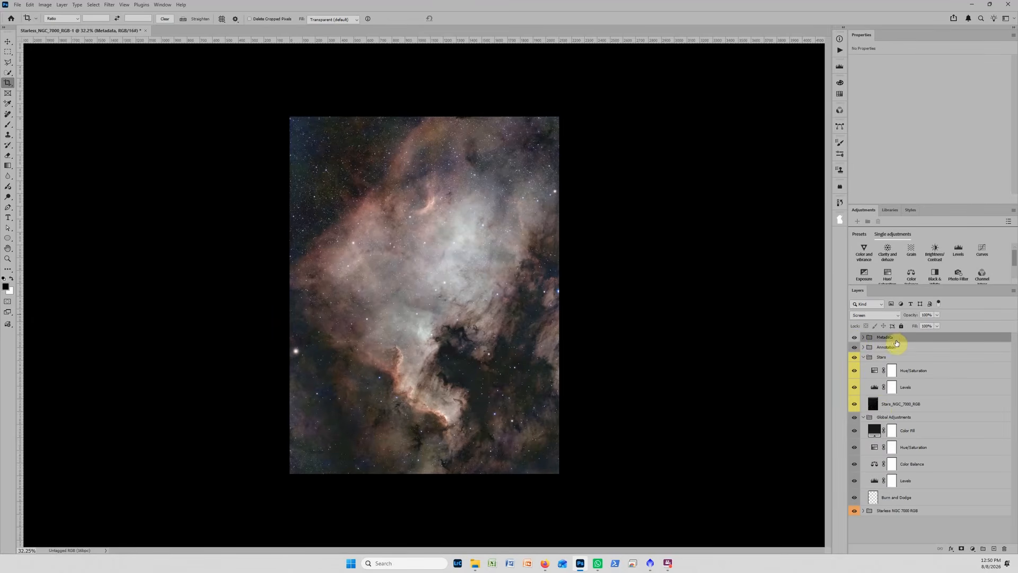
pyautogui.press('v')
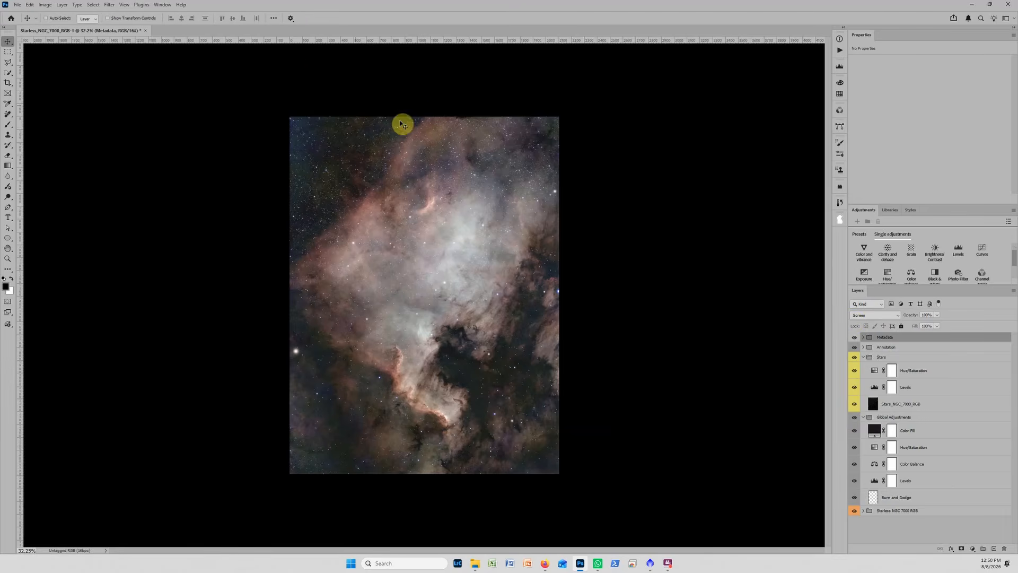
pyautogui.moveTo(281, 48); pyautogui.dragTo(291, 129)
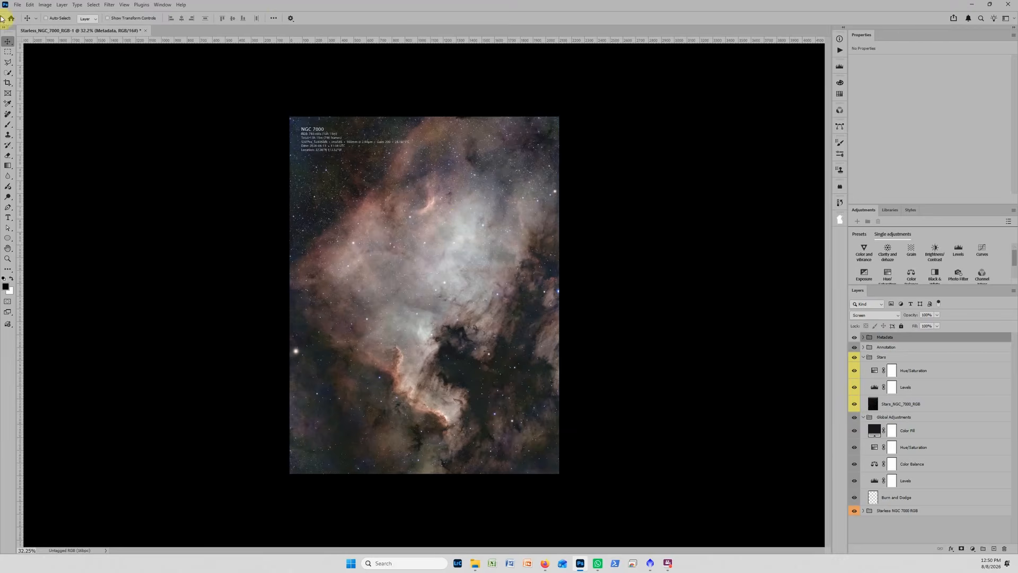
pyautogui.click(17, 5)
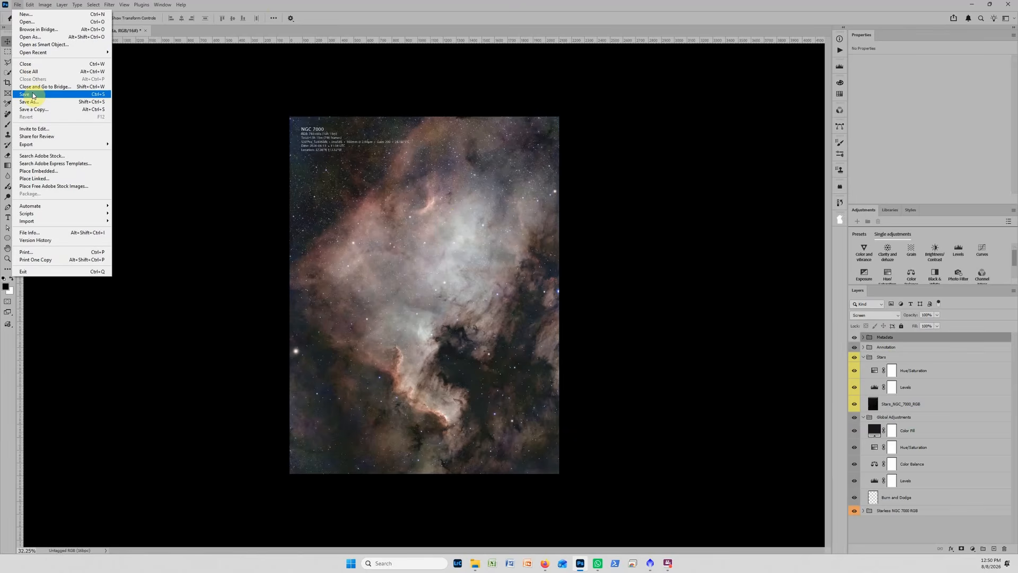
pyautogui.moveTo(33, 145)
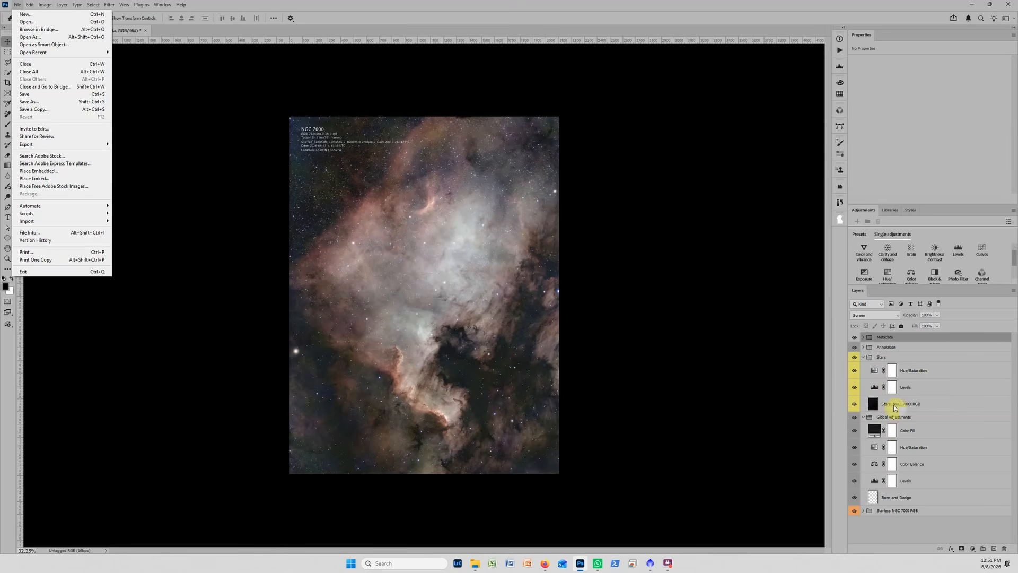
# Collapse the Stars group and set the midtone of the Global Adjustments Levels layer to about 1.38.
pyautogui.click(864, 357)
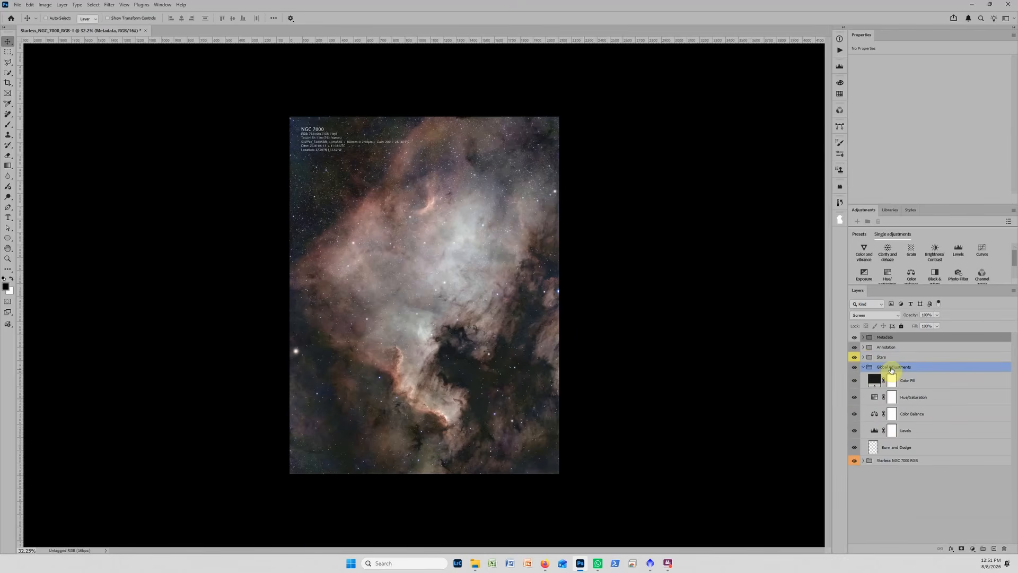
pyautogui.click(875, 431)
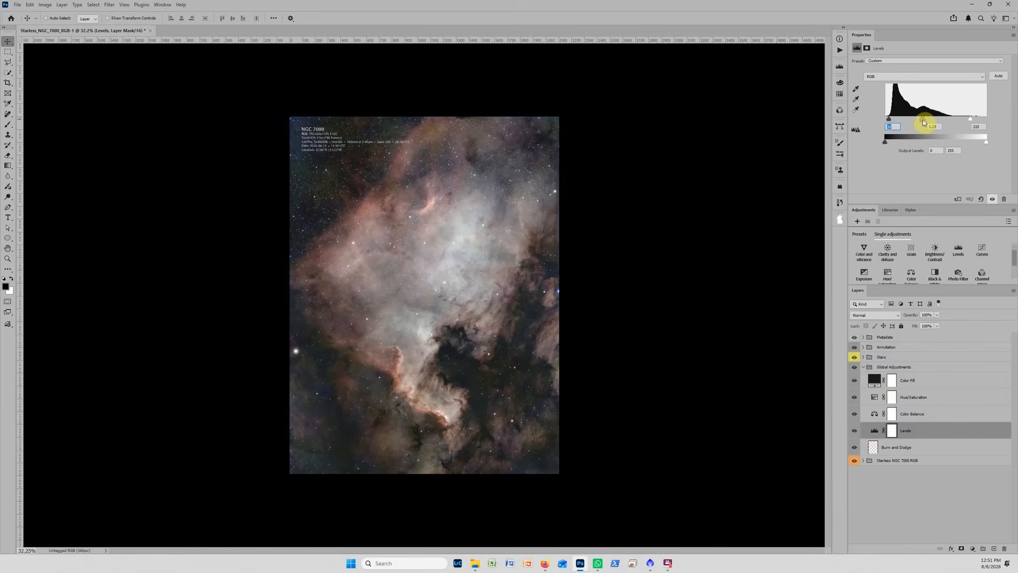
pyautogui.moveTo(923, 121); pyautogui.dragTo(923, 123)
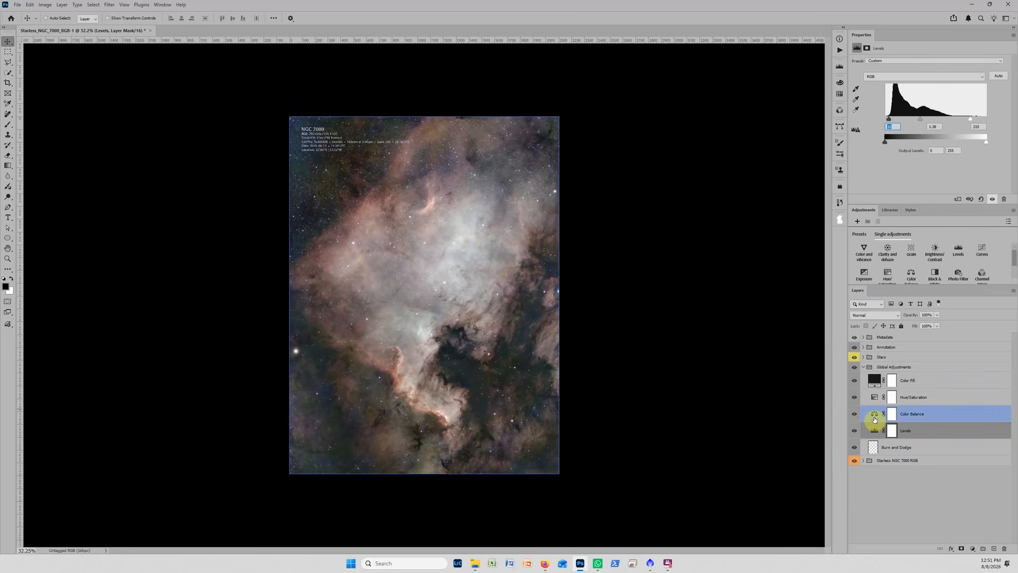
# Shift the global Color Balance midtones toward red to about +6 and set the global Hue/Saturation layer's saturation to +22.
pyautogui.click(875, 420)
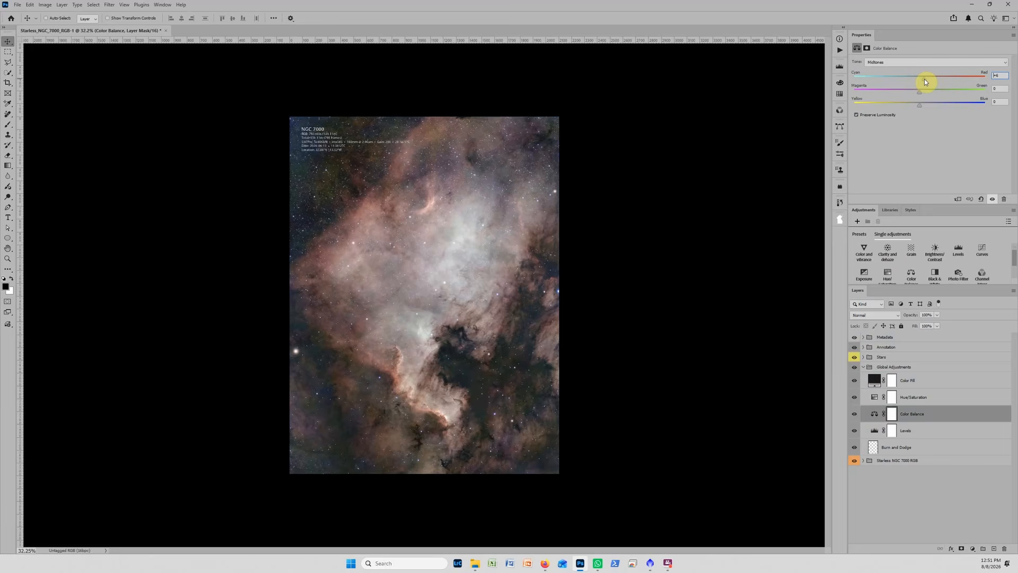
pyautogui.moveTo(925, 79); pyautogui.dragTo(924, 79)
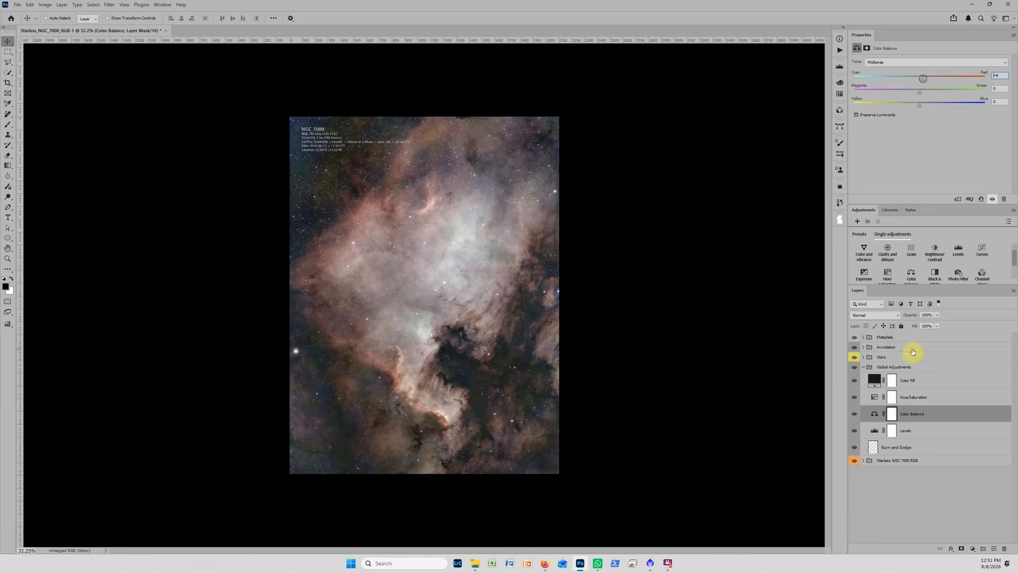
pyautogui.click(874, 399)
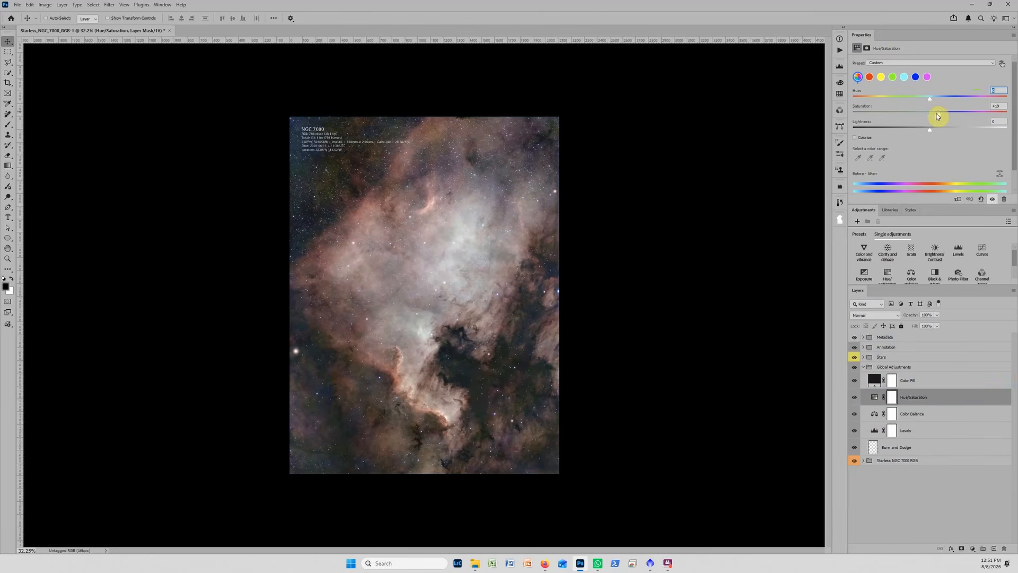
pyautogui.moveTo(936, 116); pyautogui.dragTo(947, 110)
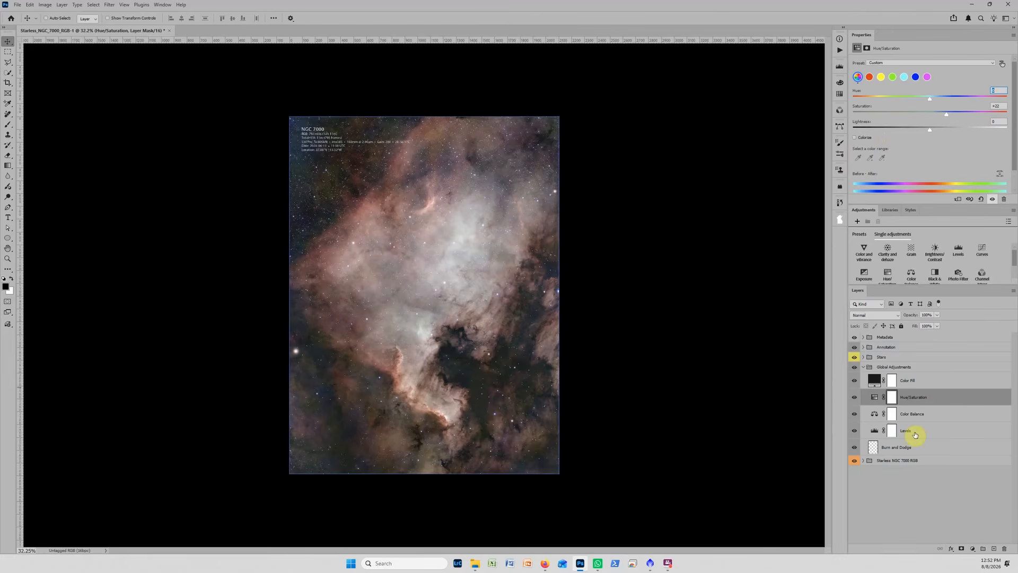
pyautogui.click(900, 381)
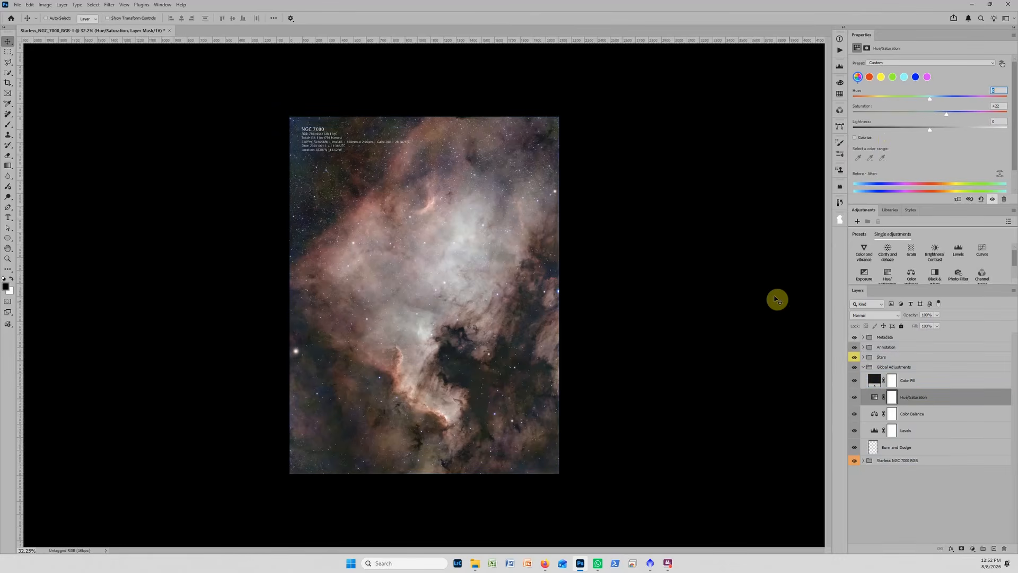